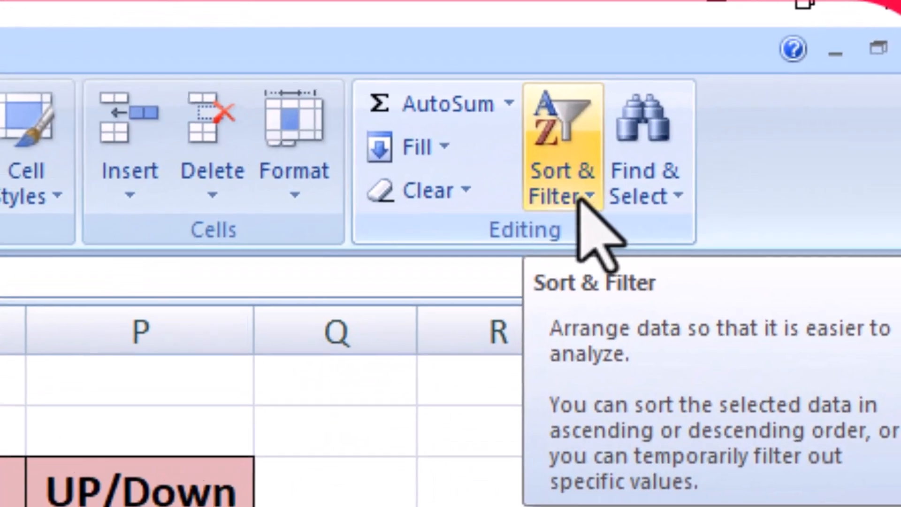
left_click(731, 106)
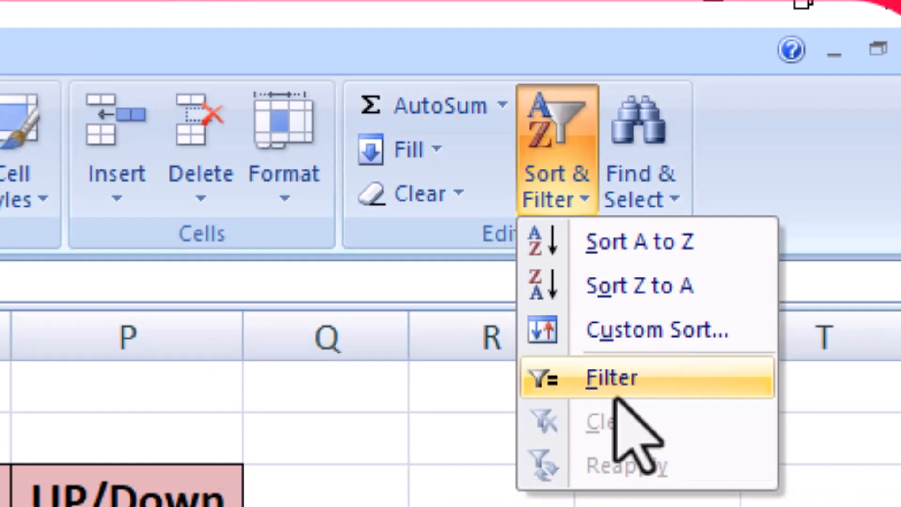
left_click(610, 330)
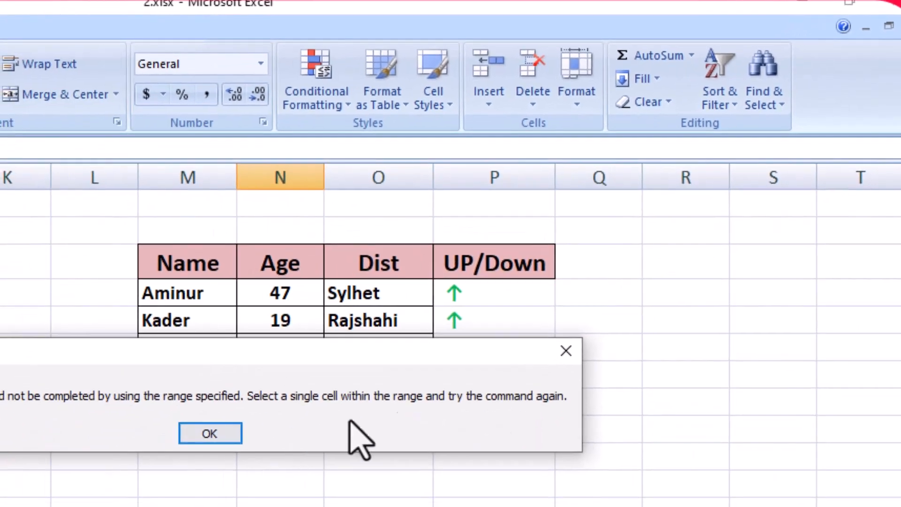
left_click(566, 351)
Start a custom sort of the table from its Name header and choose Name as the sort column.
left_click(204, 269)
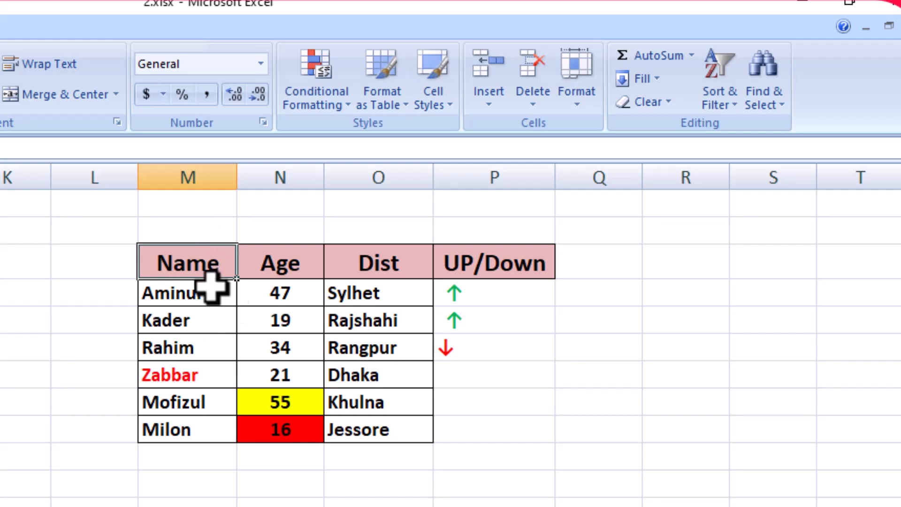
left_click(734, 105)
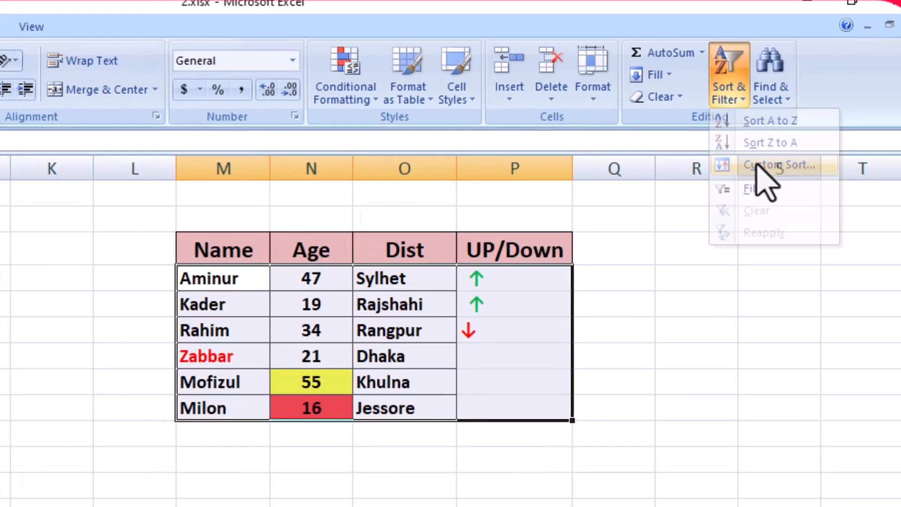
left_click(750, 173)
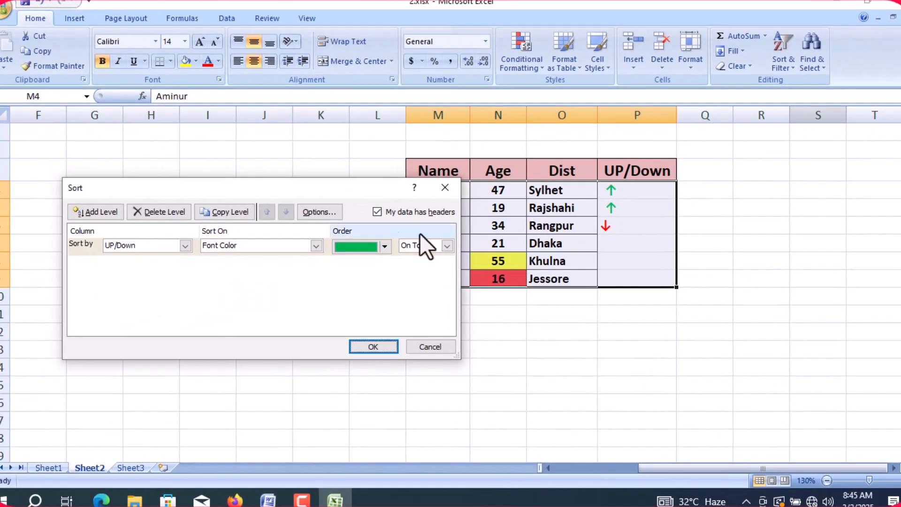
left_click_drag(217, 187, 551, 232)
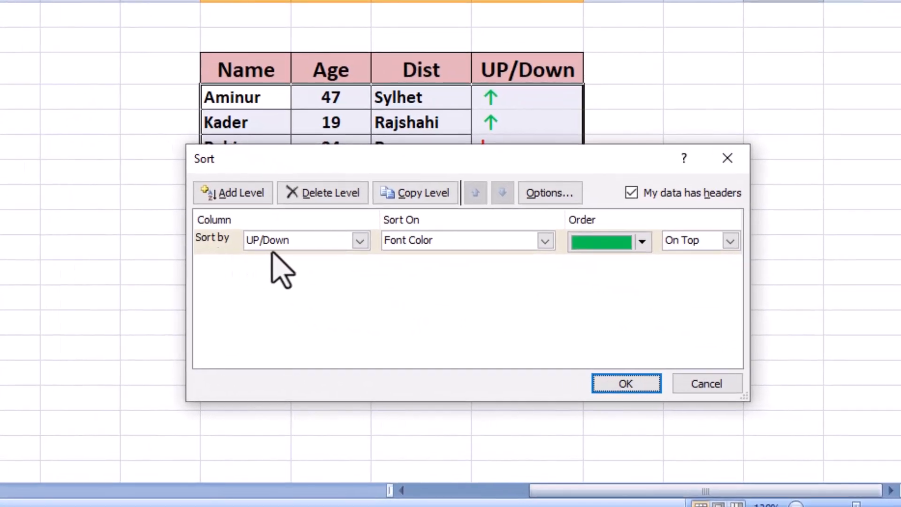
left_click_drag(319, 168, 253, 211)
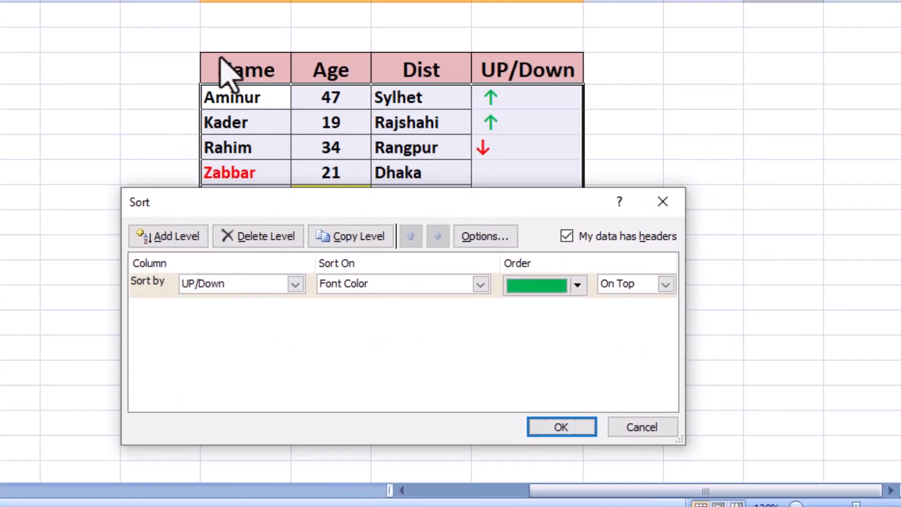
left_click(295, 284)
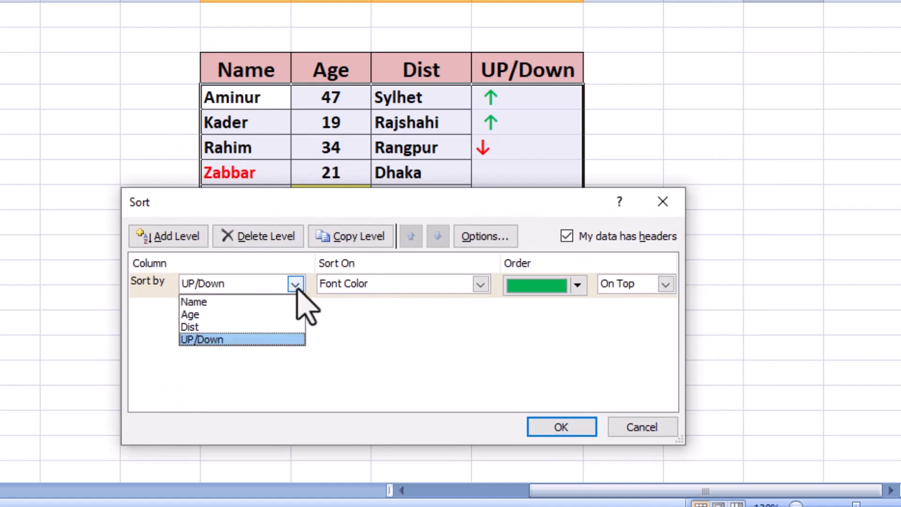
left_click(211, 300)
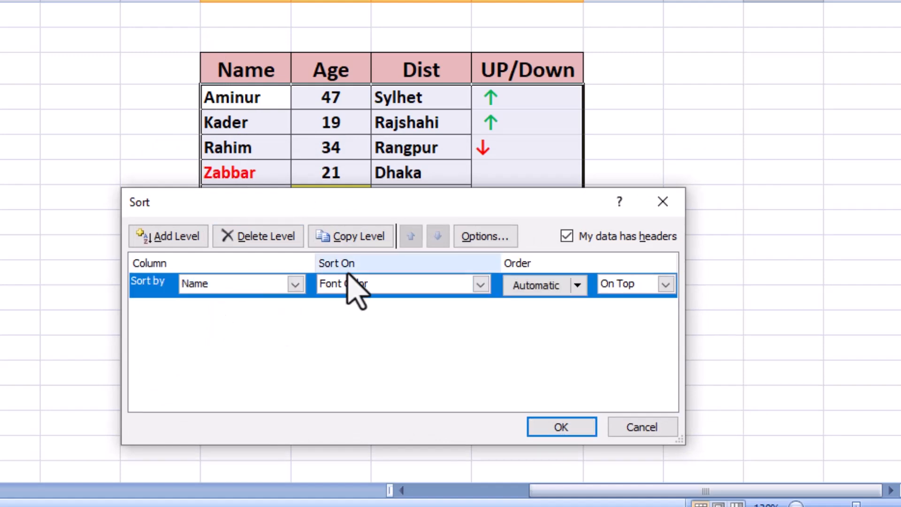
Choose Font Color as the sort basis for the Name column and reposition the Sort dialog below the table's upper rows.
left_click(480, 284)
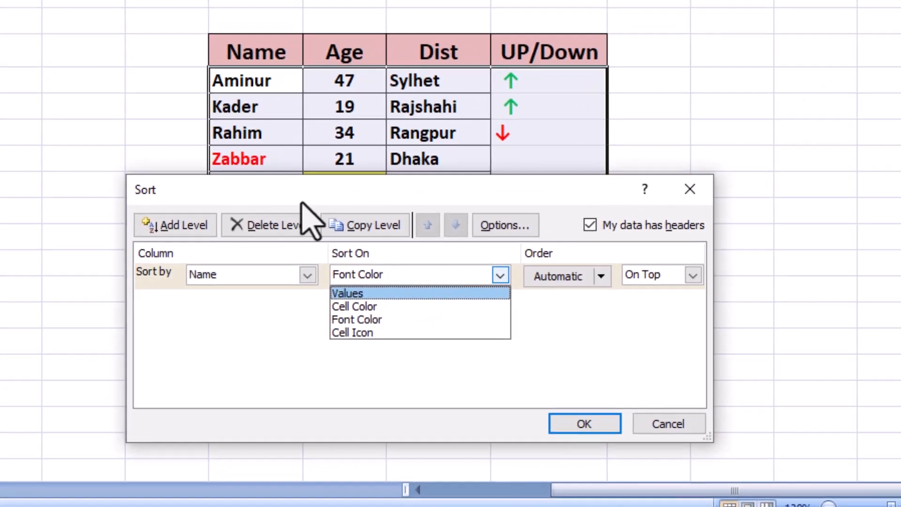
left_click(353, 263)
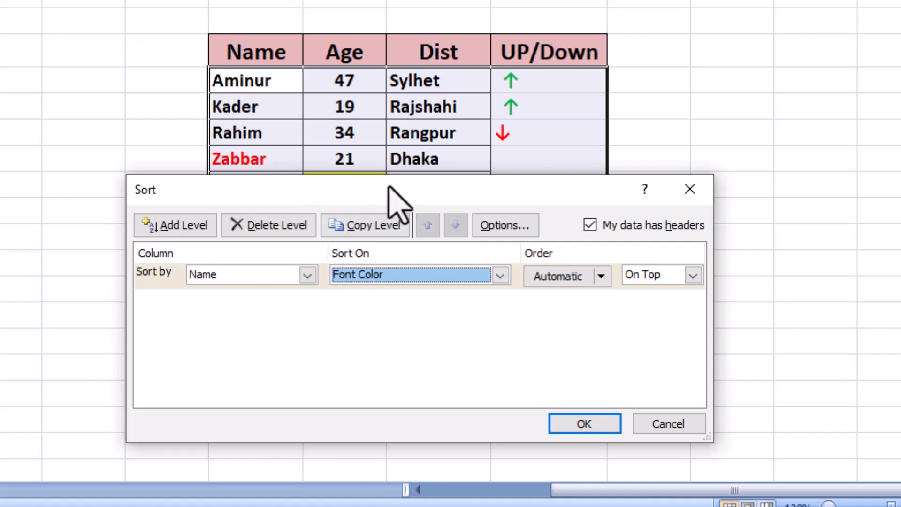
left_click_drag(388, 185, 400, 258)
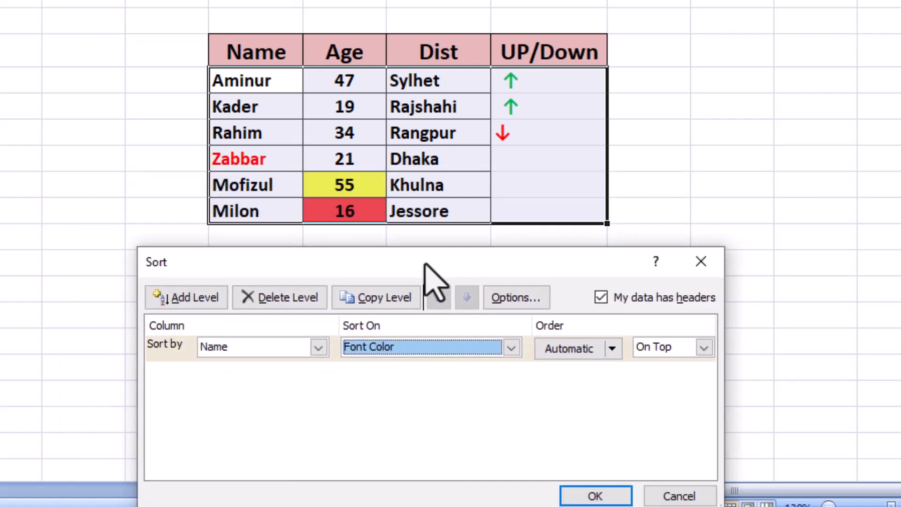
left_click_drag(425, 264, 416, 247)
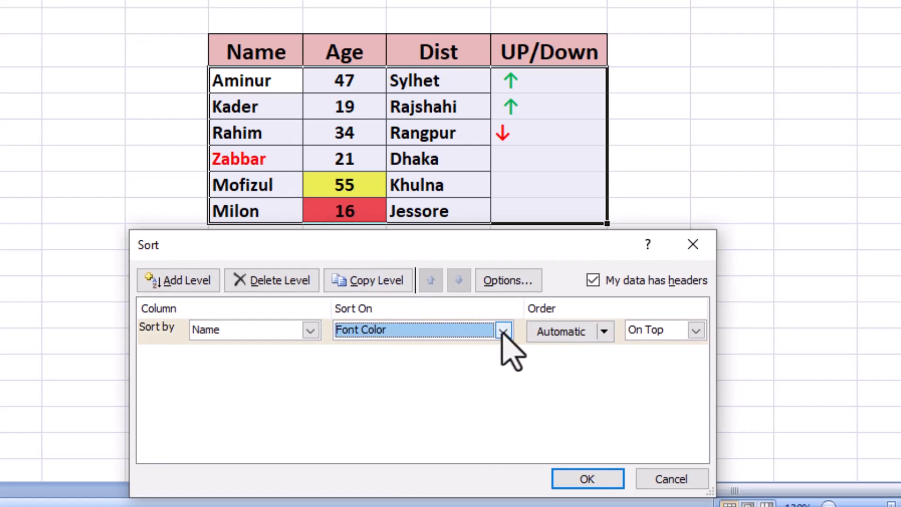
left_click_drag(530, 244, 531, 187)
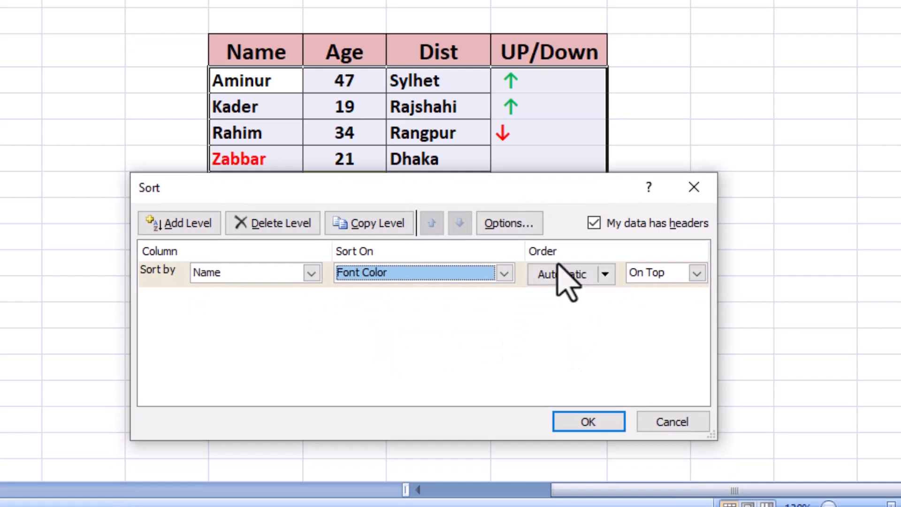
Set the sort order to red font color On Top and apply the sort to the table.
left_click(605, 275)
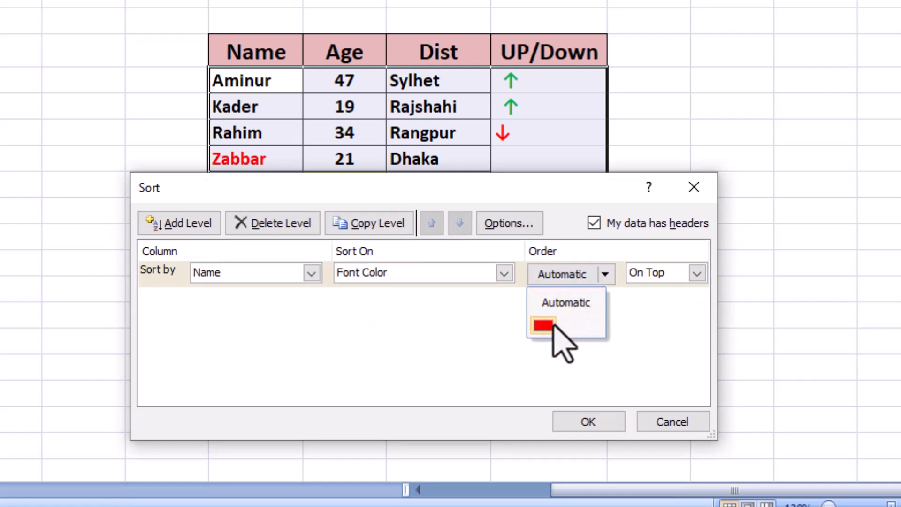
left_click(544, 325)
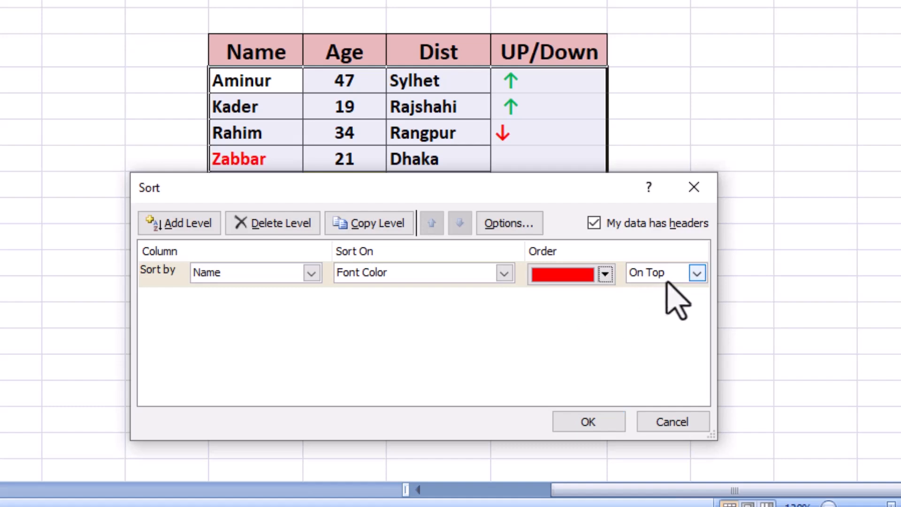
left_click(696, 274)
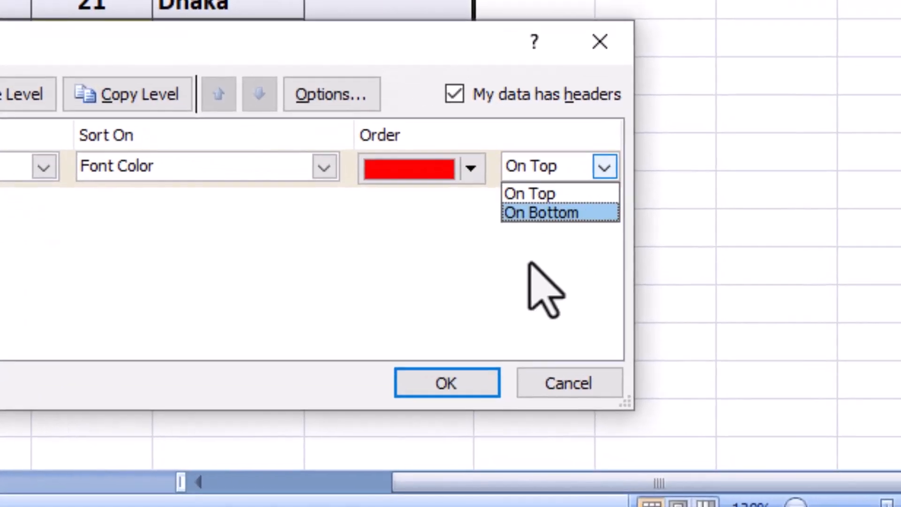
left_click(642, 337)
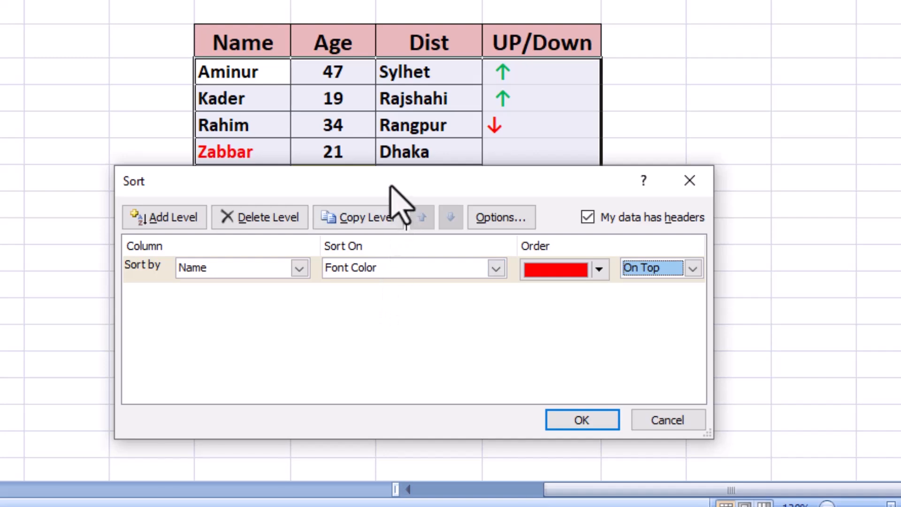
left_click_drag(388, 184, 369, 202)
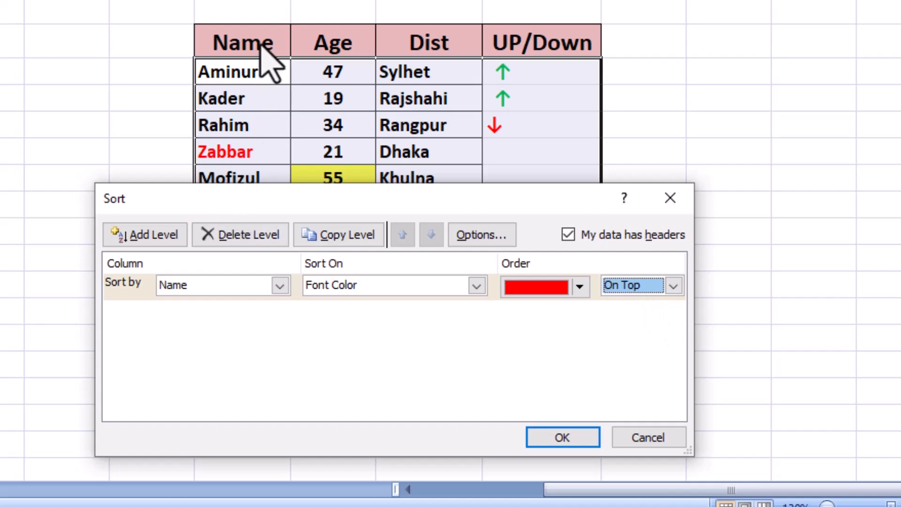
left_click(673, 285)
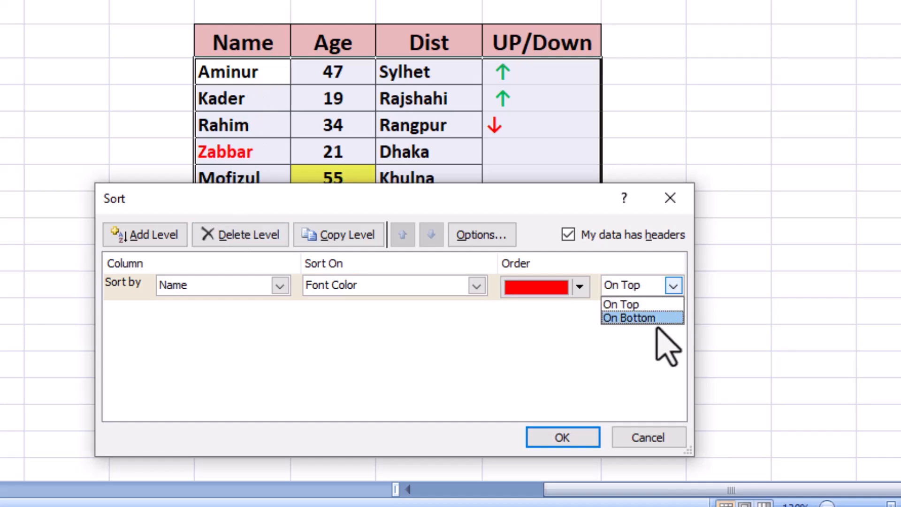
left_click(649, 304)
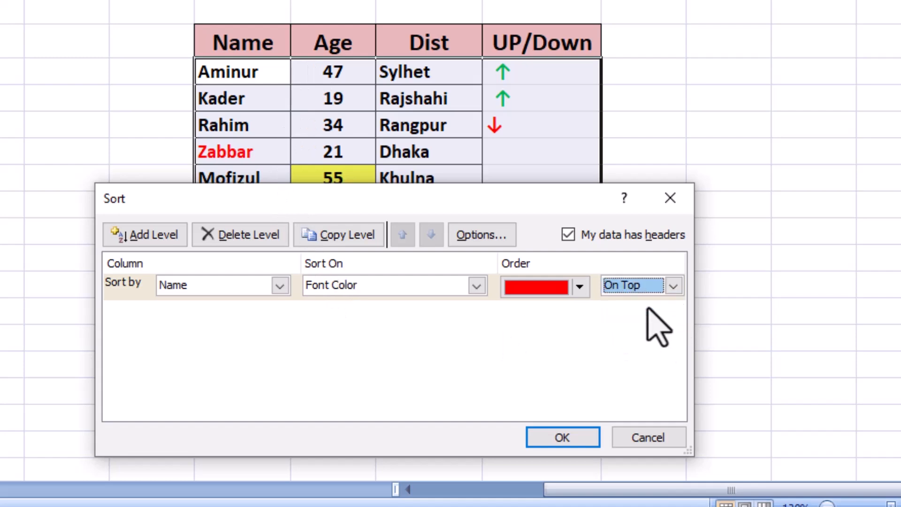
left_click(562, 437)
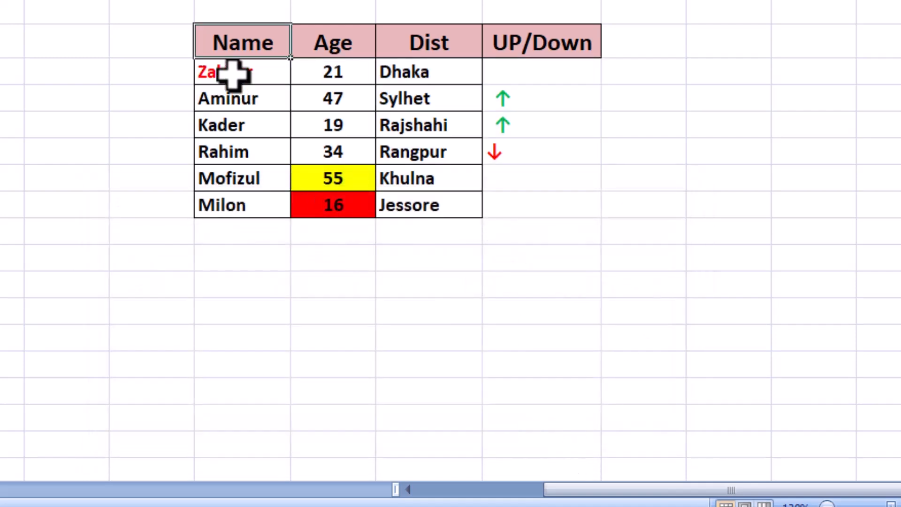
Check the sorted Name column and undo the font color sort.
left_click(233, 74)
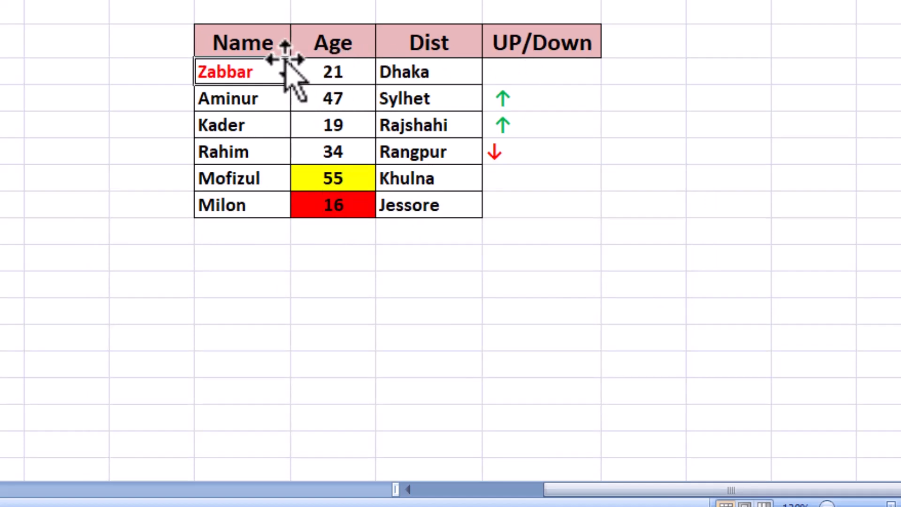
left_click(273, 43)
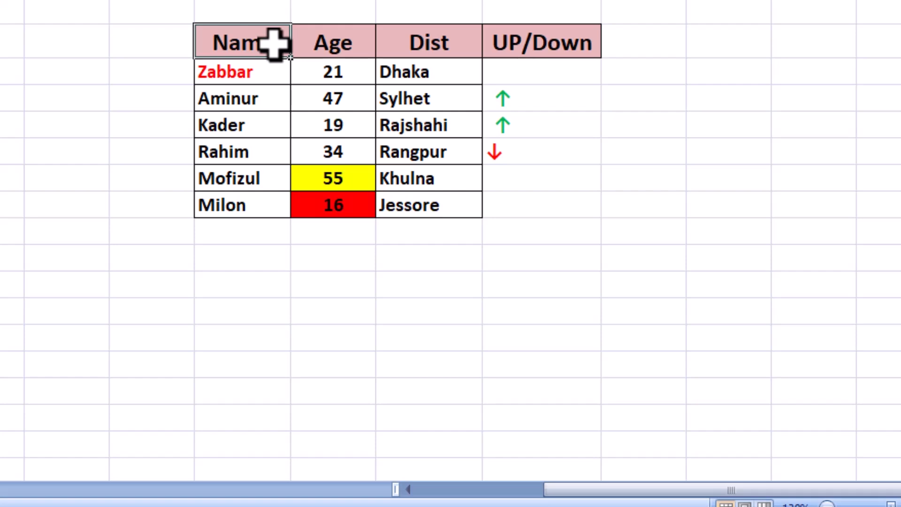
key("ctrl+z")
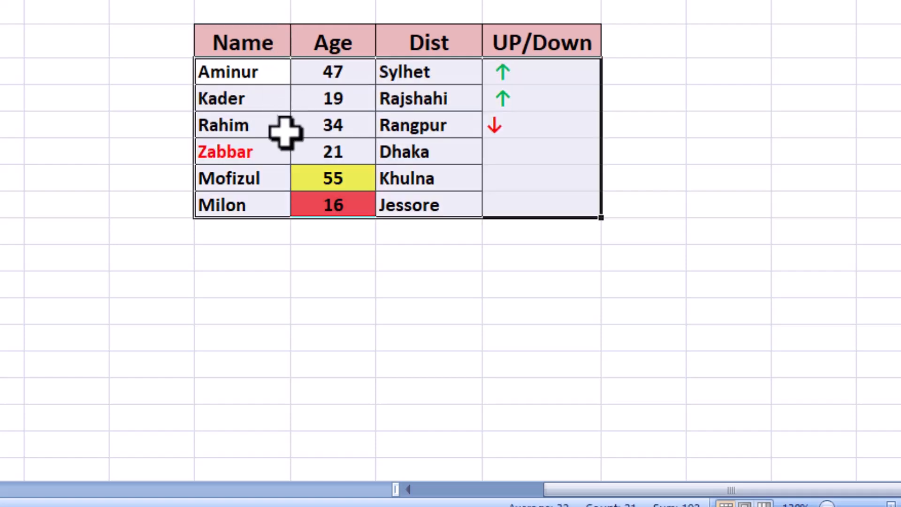
Start a new custom sort from the Name header and choose Name as the sort column.
left_click_drag(308, 248, 281, 232)
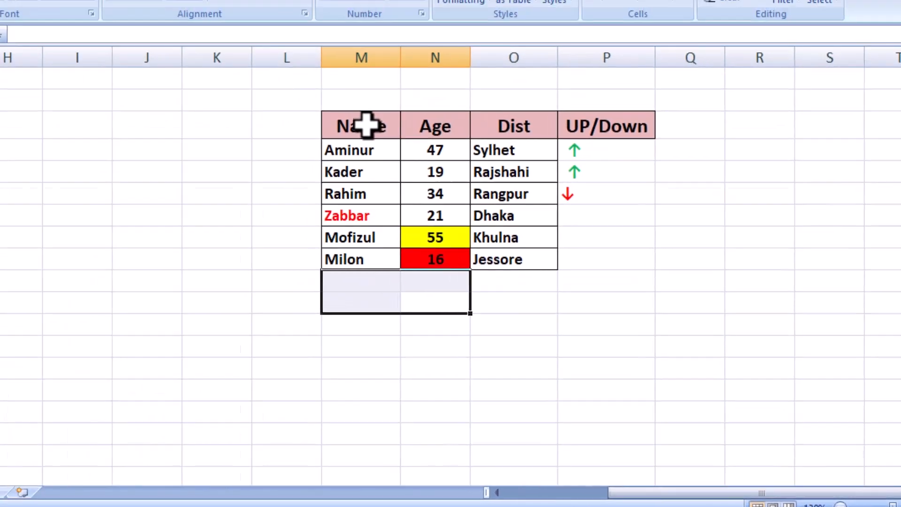
left_click(252, 43)
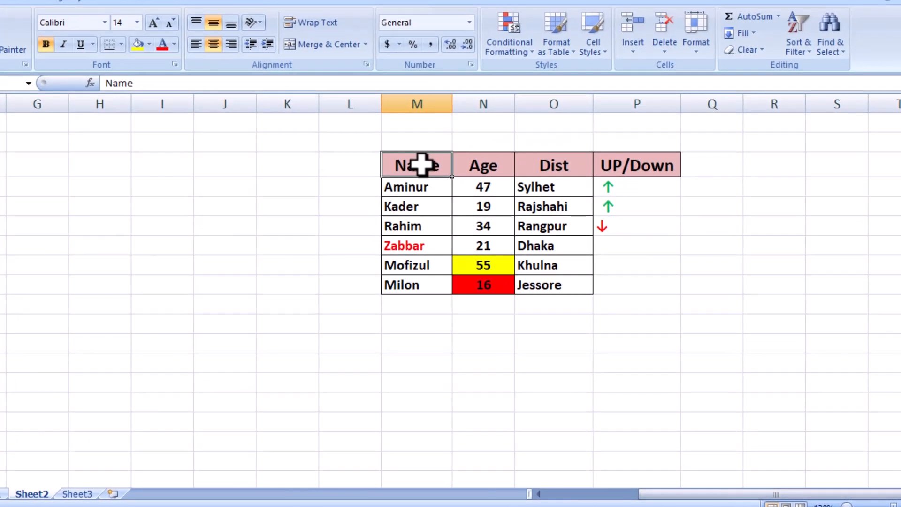
left_click(808, 52)
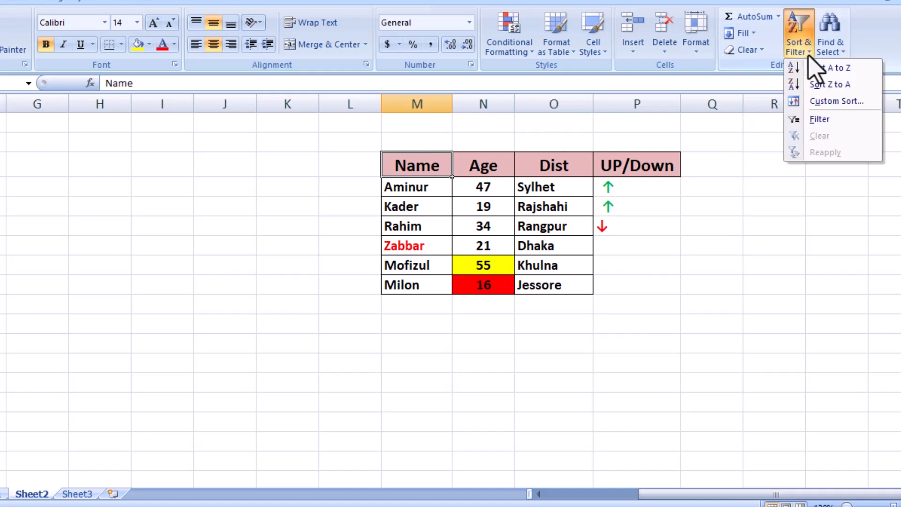
left_click(825, 106)
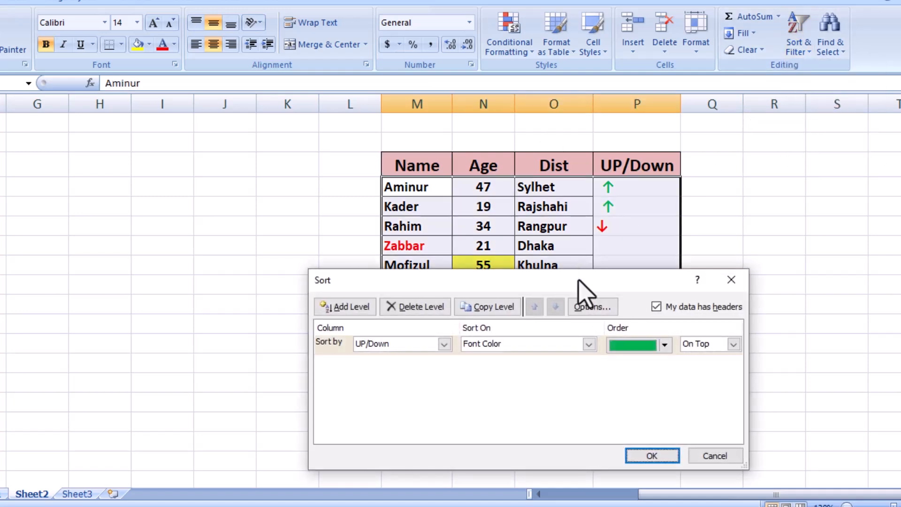
mouse_move(578, 280)
left_mouse_down()
mouse_move(501, 353)
mouse_move(590, 277)
left_mouse_up()
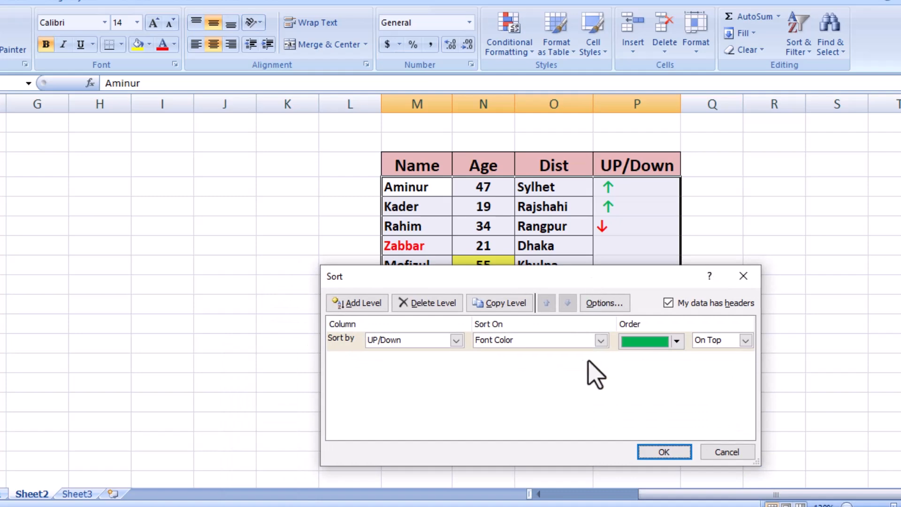
left_click(456, 341)
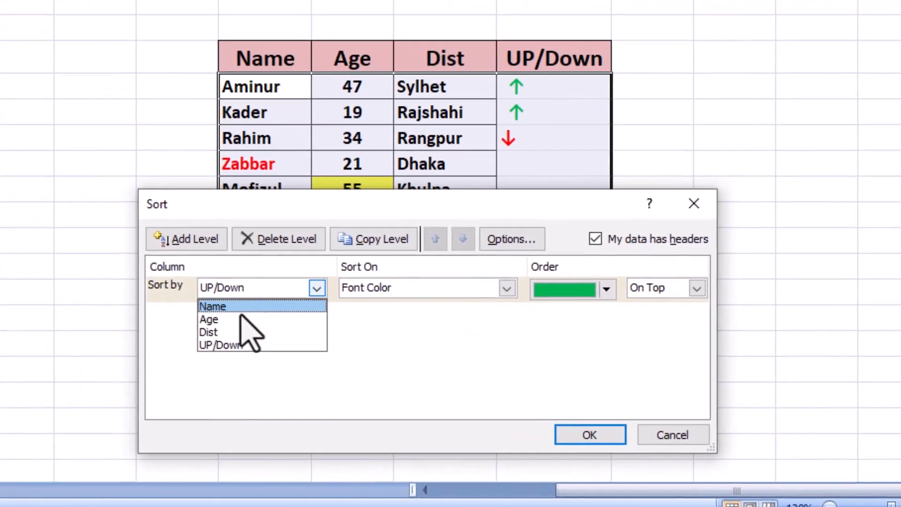
left_click(402, 356)
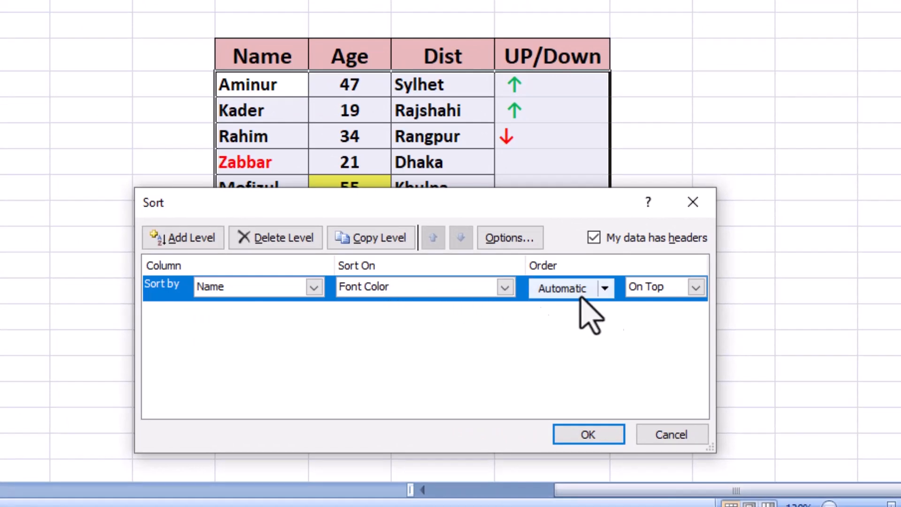
Set the Name column's font color order to red On Bottom and apply the sort to the table.
left_click(604, 288)
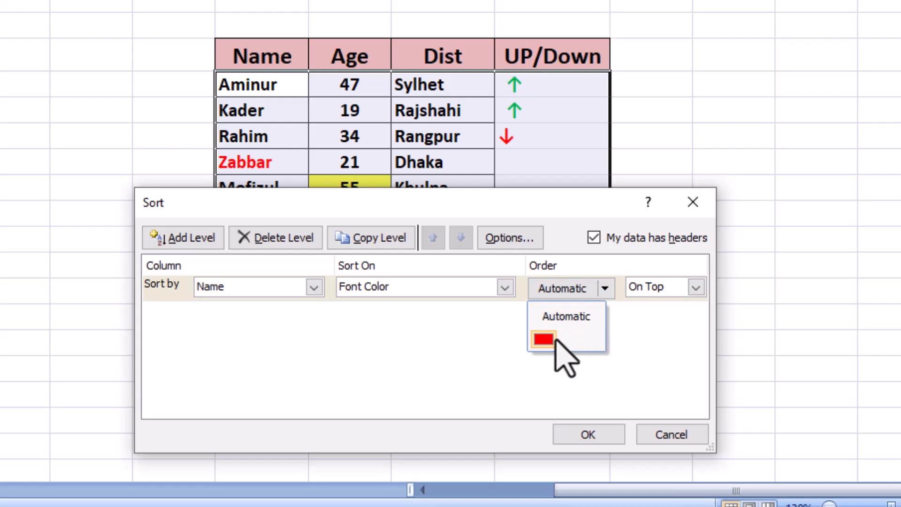
left_click(555, 343)
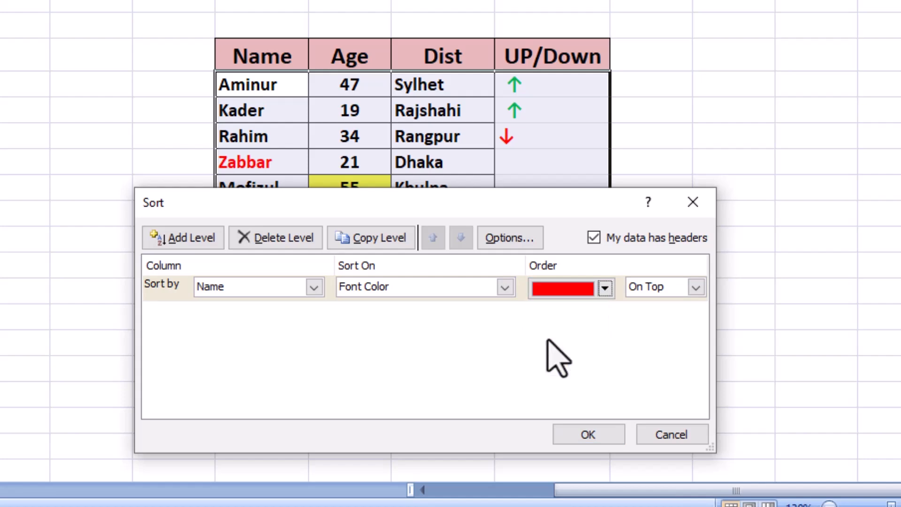
left_click(695, 288)
left_click(666, 317)
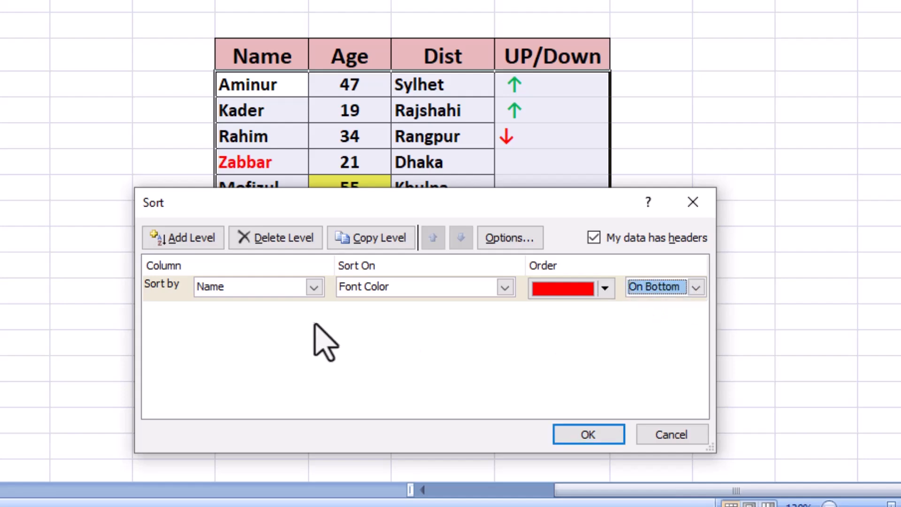
left_click_drag(370, 210, 385, 274)
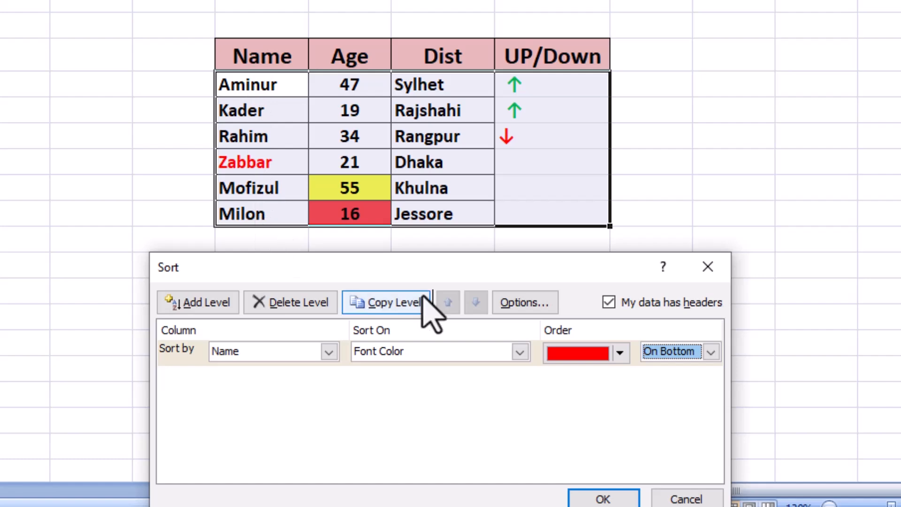
left_click_drag(468, 278, 451, 258)
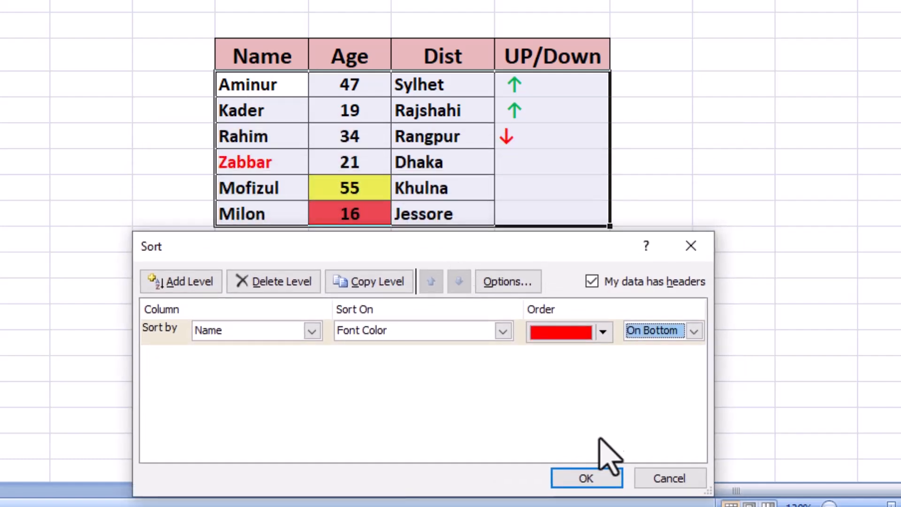
left_click(587, 479)
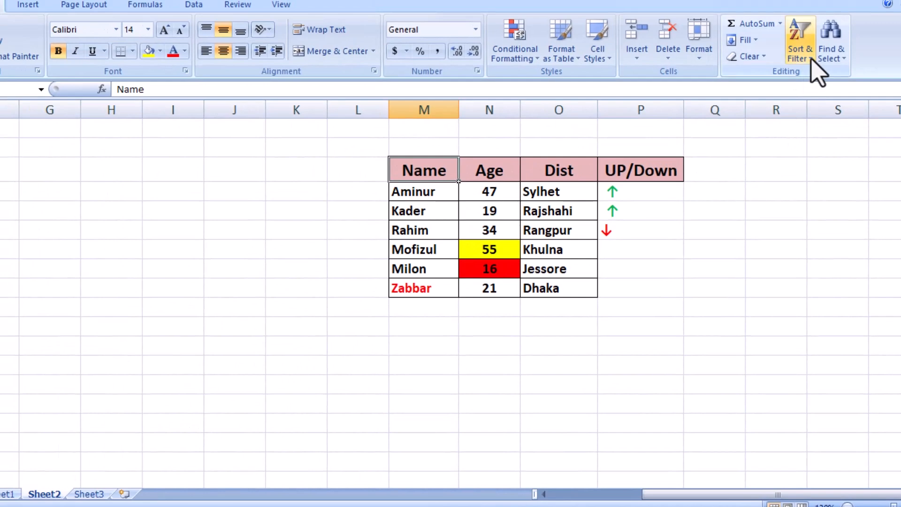
Start a new custom sort by the Age column based on Cell Color, keeping the table rows in view above the dialog.
left_click(808, 57)
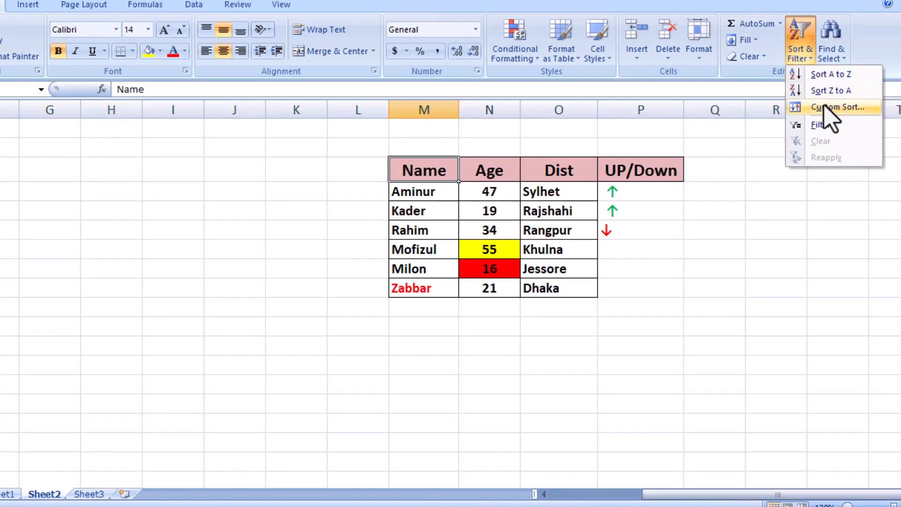
left_click(846, 109)
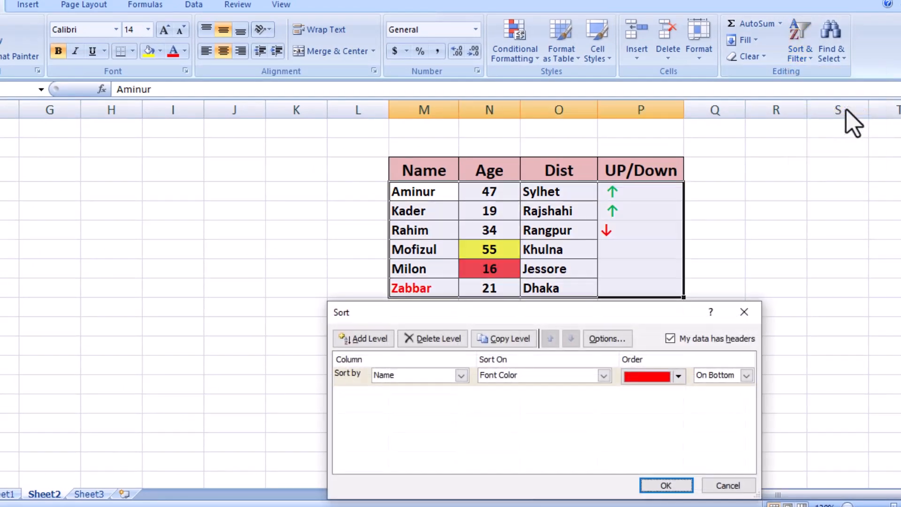
left_click_drag(578, 317, 540, 298)
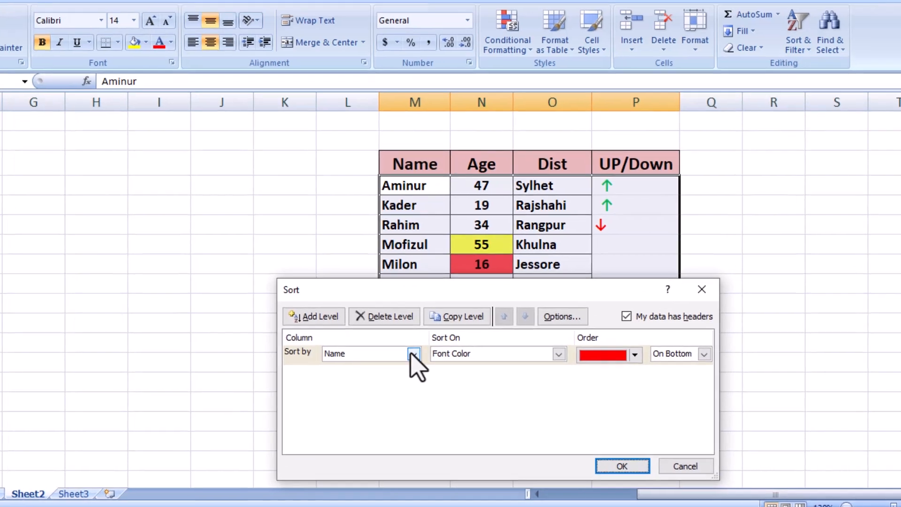
left_click(422, 357)
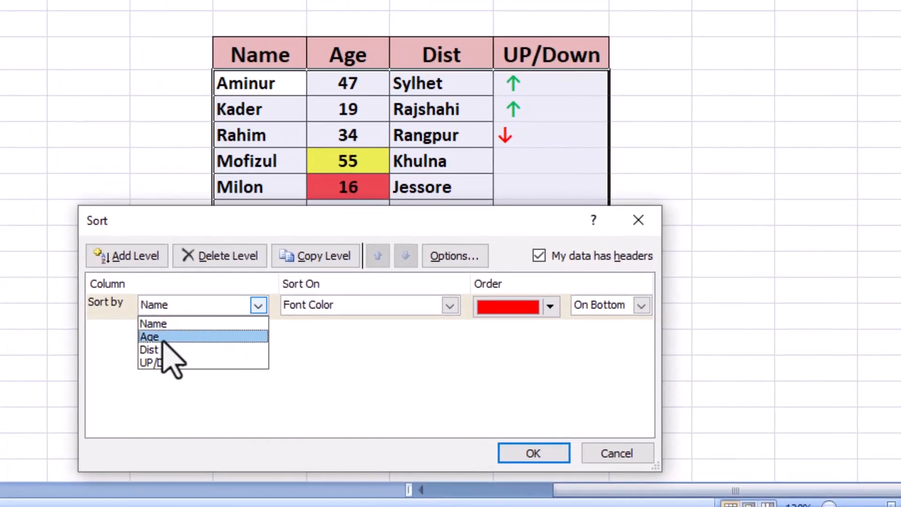
left_click(163, 337)
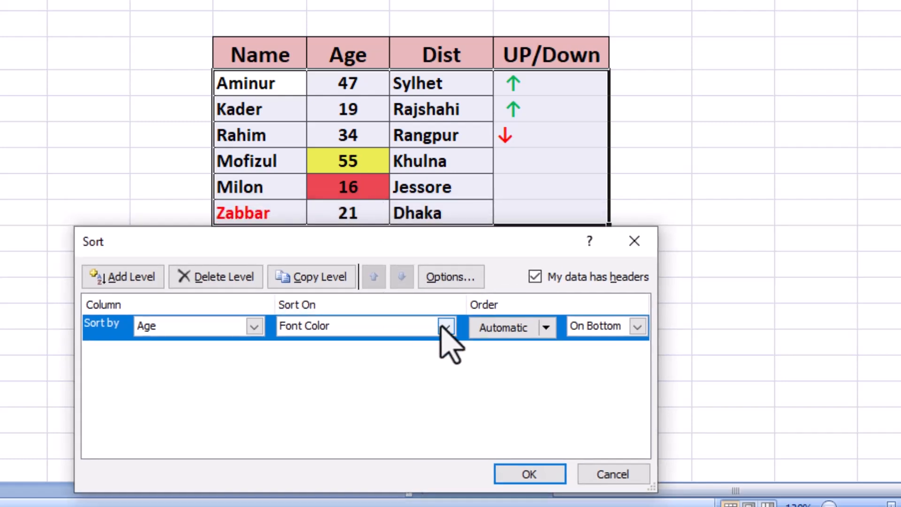
left_click(446, 327)
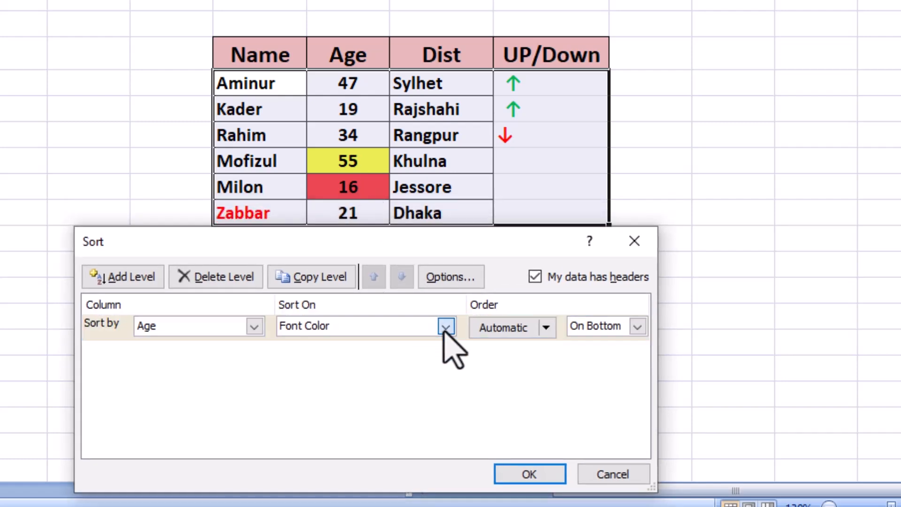
left_click(444, 327)
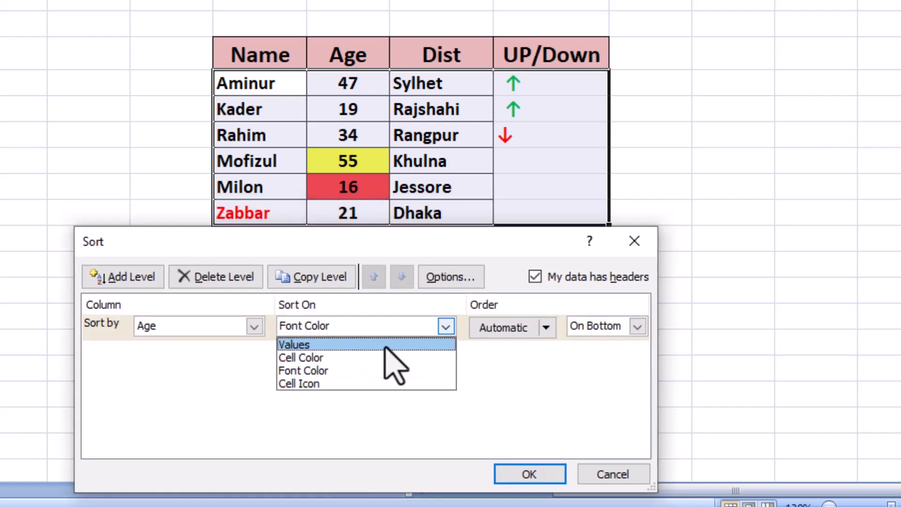
left_click(334, 358)
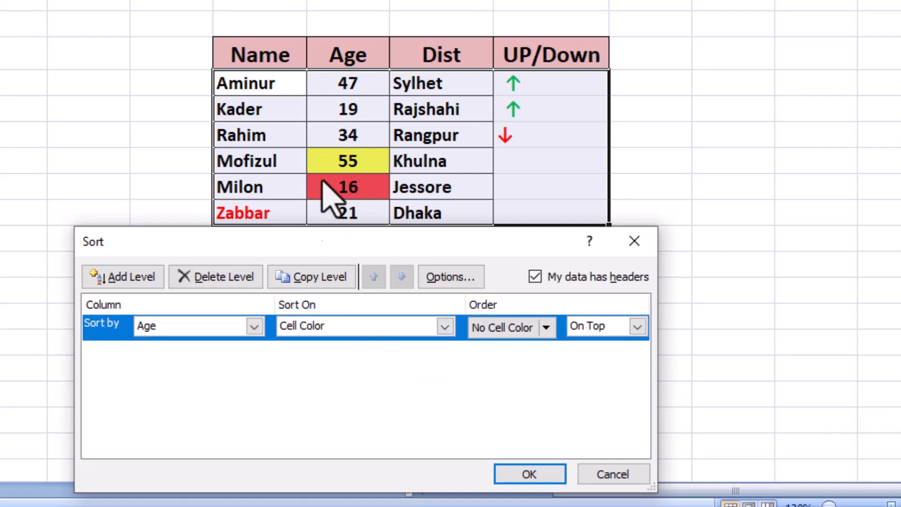
left_click_drag(376, 243, 359, 268)
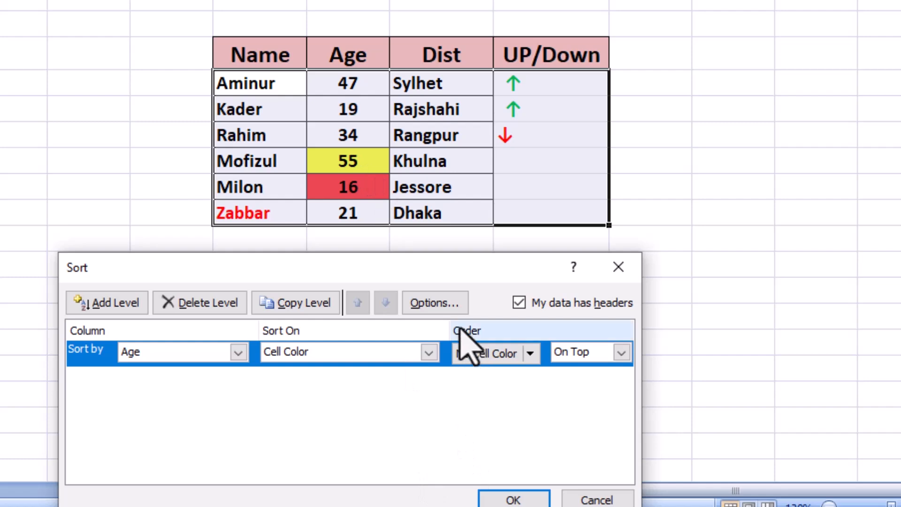
left_click_drag(464, 273, 454, 249)
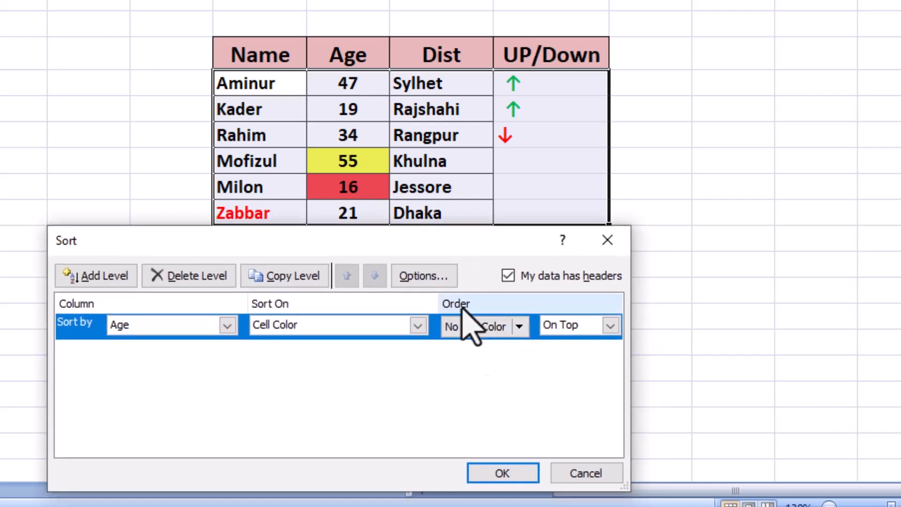
Set the Age column's cell color order to yellow On Top and apply the sort.
left_click(518, 326)
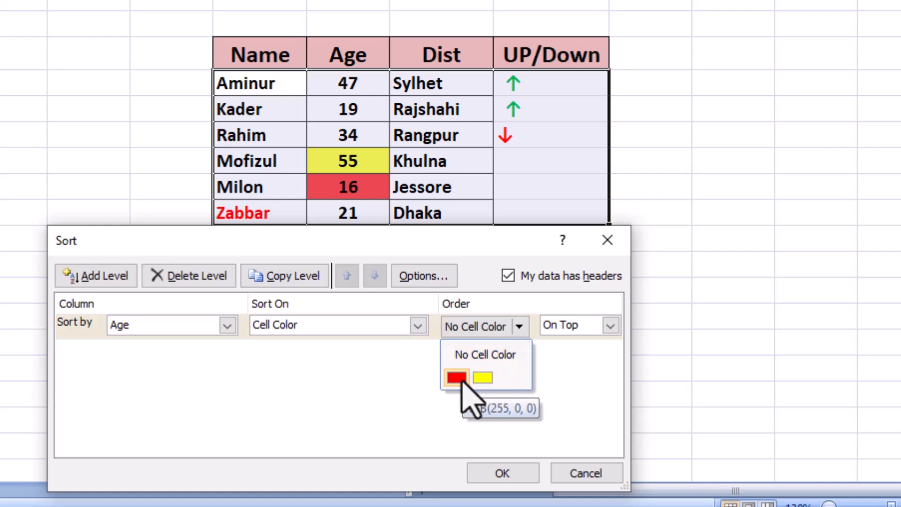
left_click(488, 379)
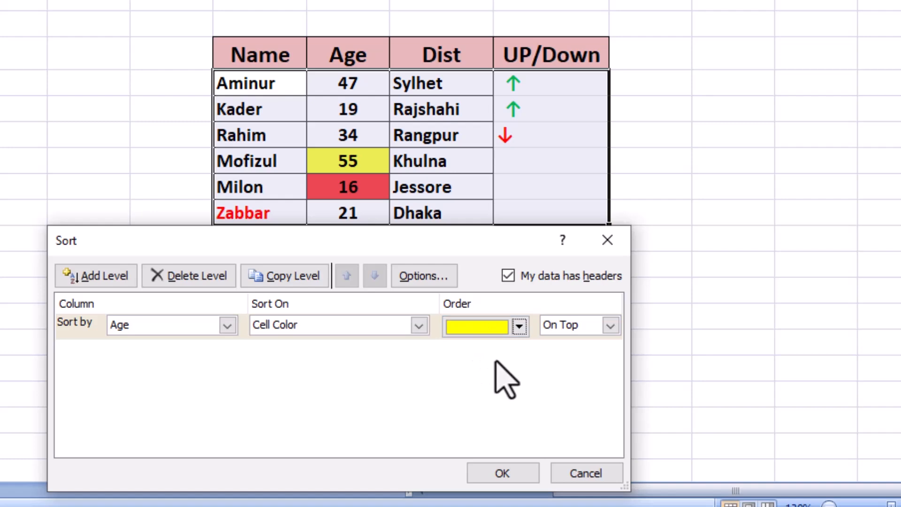
left_click(610, 326)
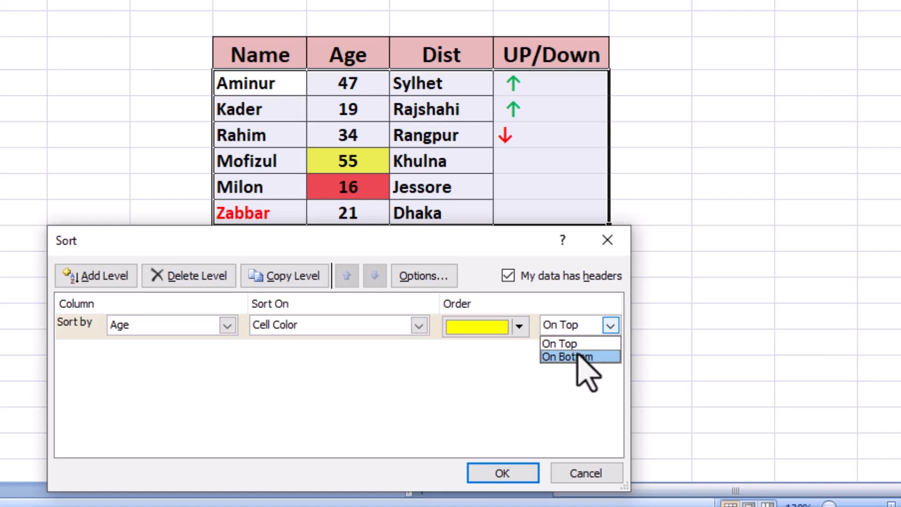
left_click(558, 344)
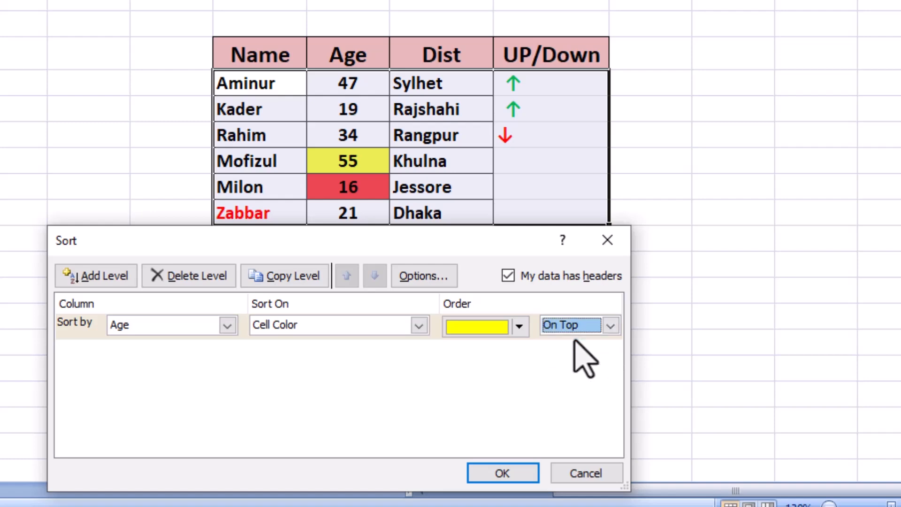
left_click_drag(365, 252, 389, 276)
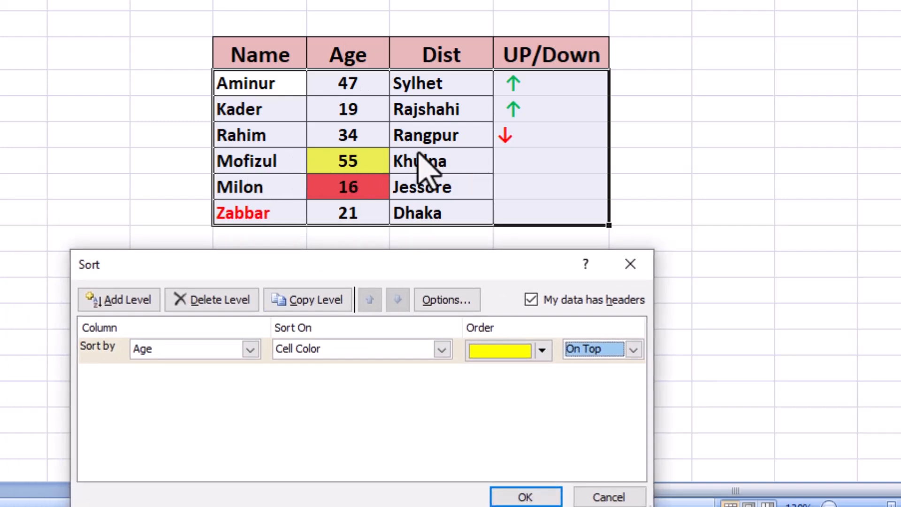
left_click_drag(505, 268, 534, 211)
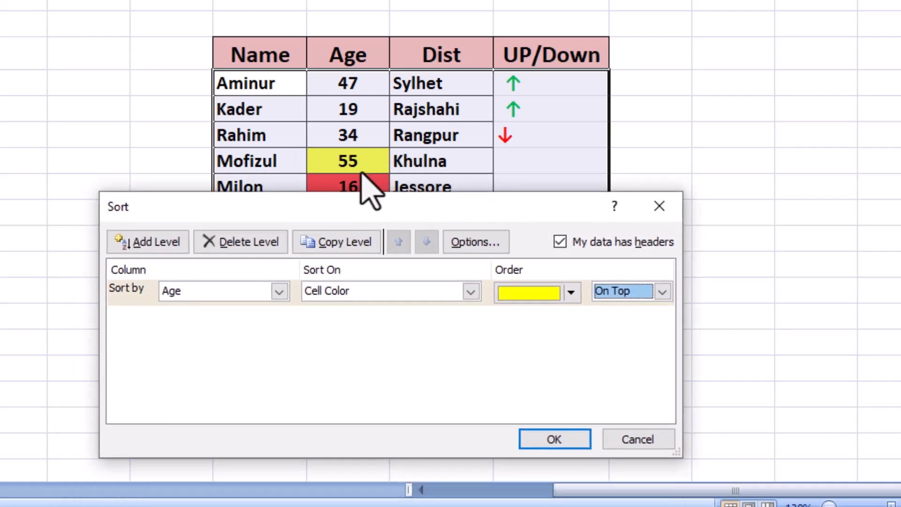
left_click(554, 441)
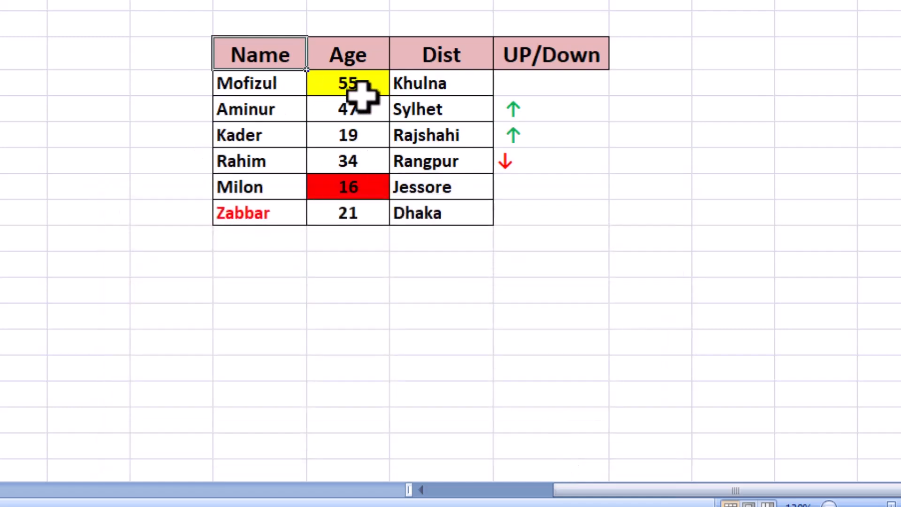
Run another custom sort from the Age header with the red cell color On Top.
left_click(353, 56)
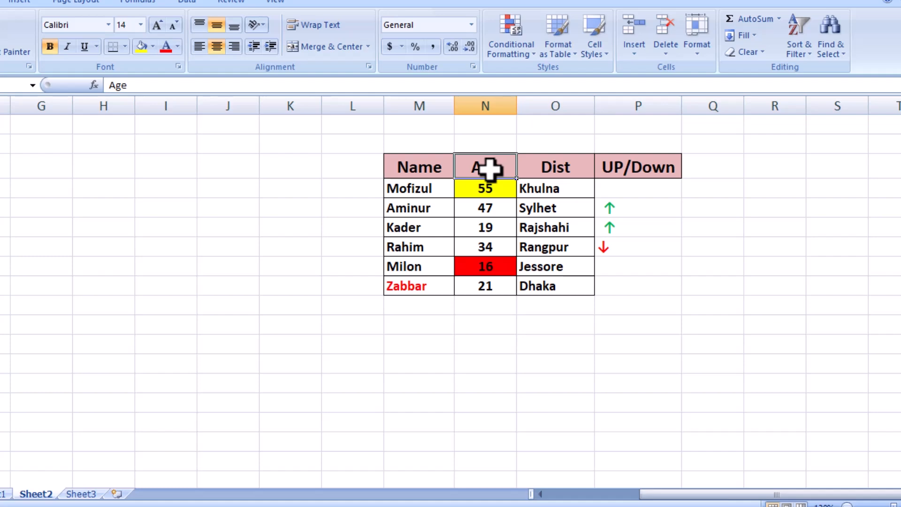
left_click(810, 55)
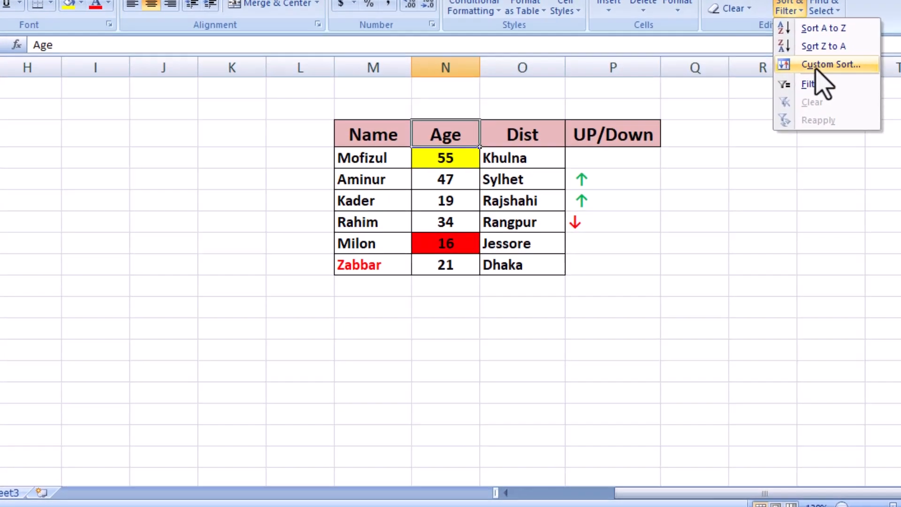
left_click(826, 103)
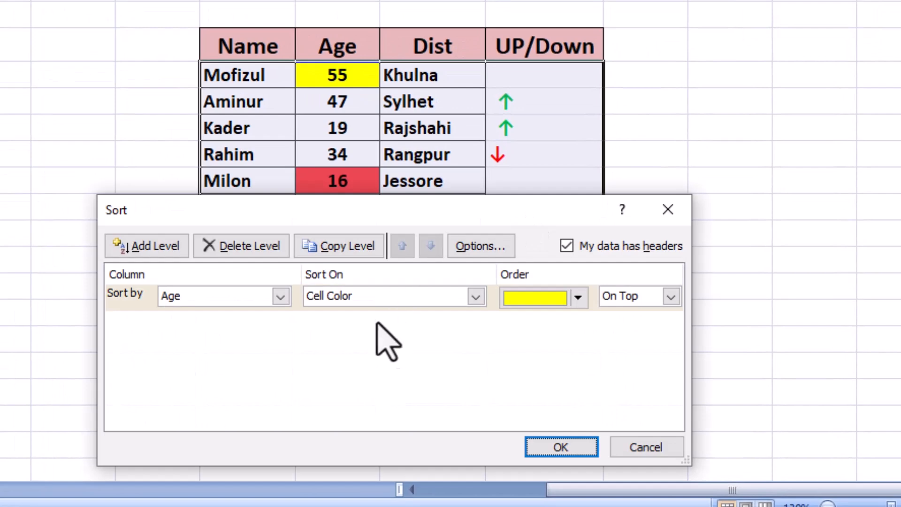
left_click(577, 298)
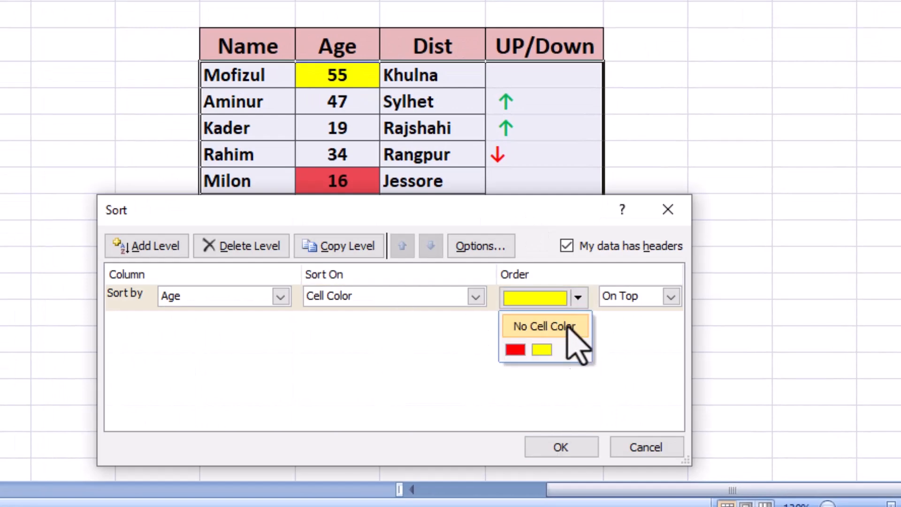
left_click(516, 349)
left_click_drag(430, 230, 392, 265)
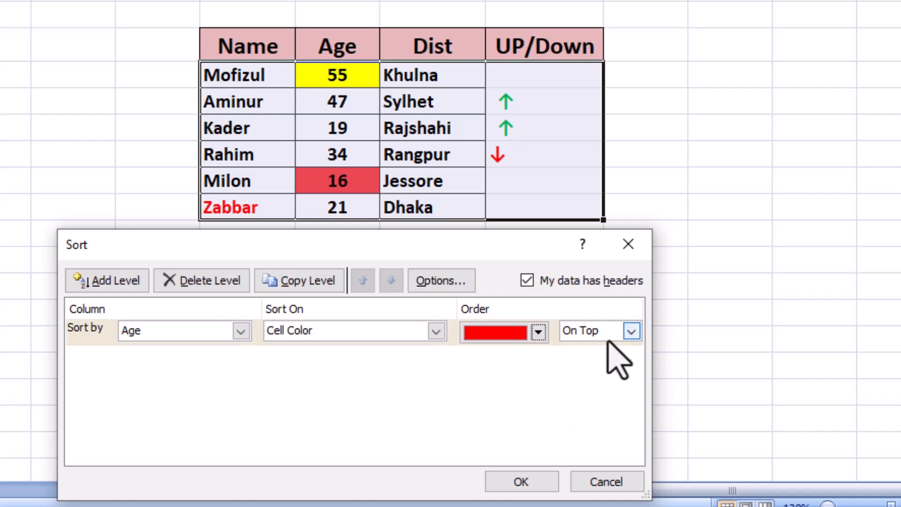
left_click(525, 483)
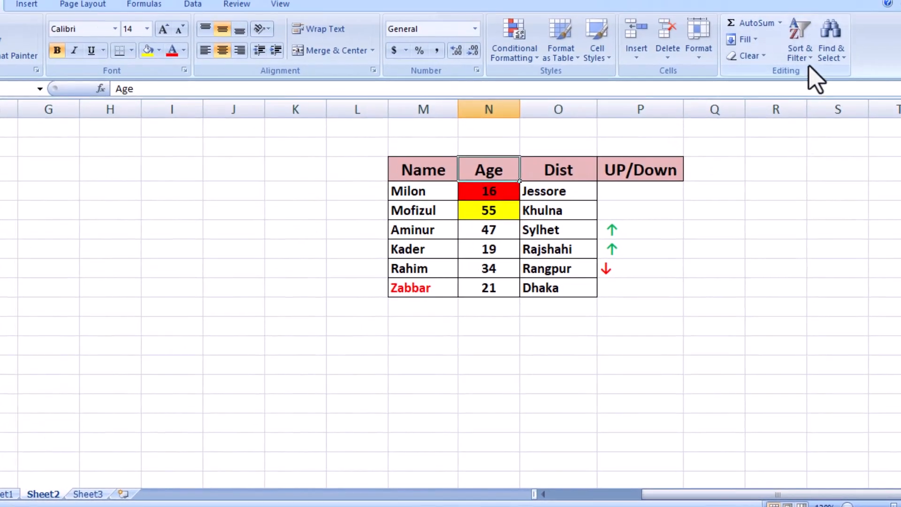
Start another custom sort of the table by the UP/Down column based on Font Color.
left_click(799, 38)
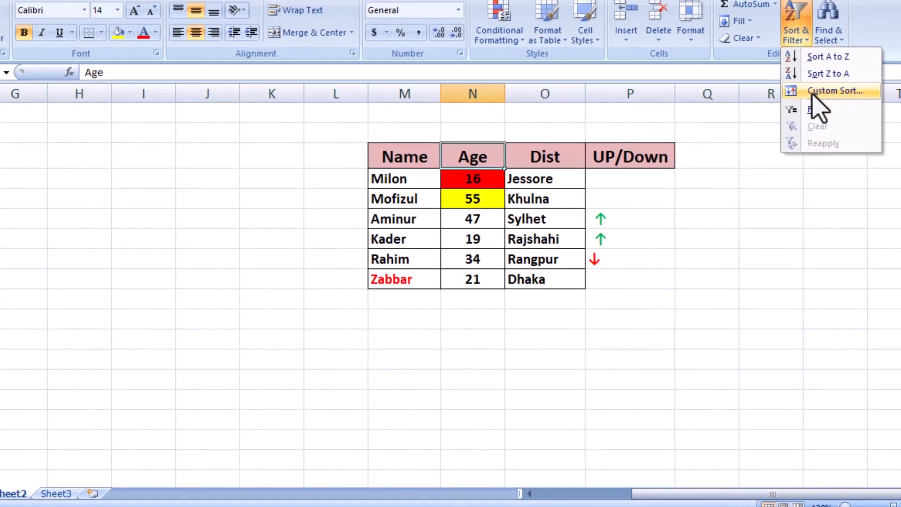
left_click(816, 106)
left_click(271, 338)
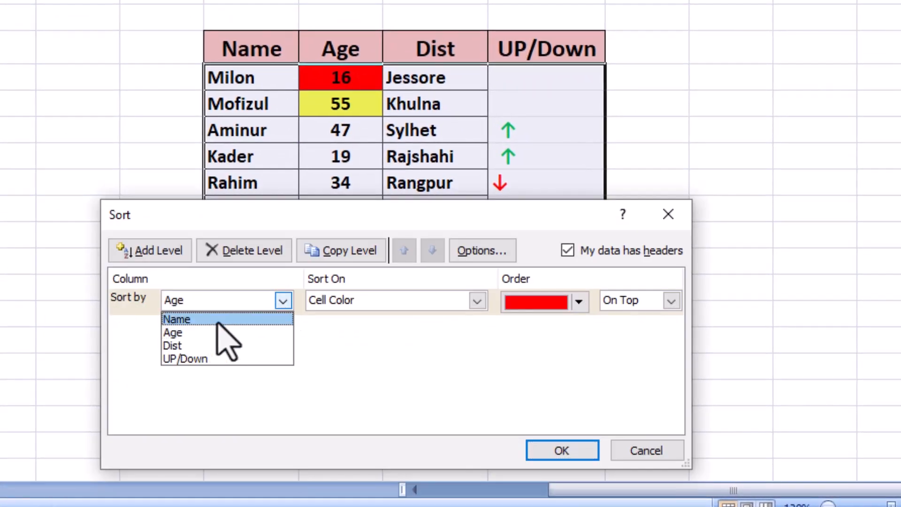
left_click(215, 359)
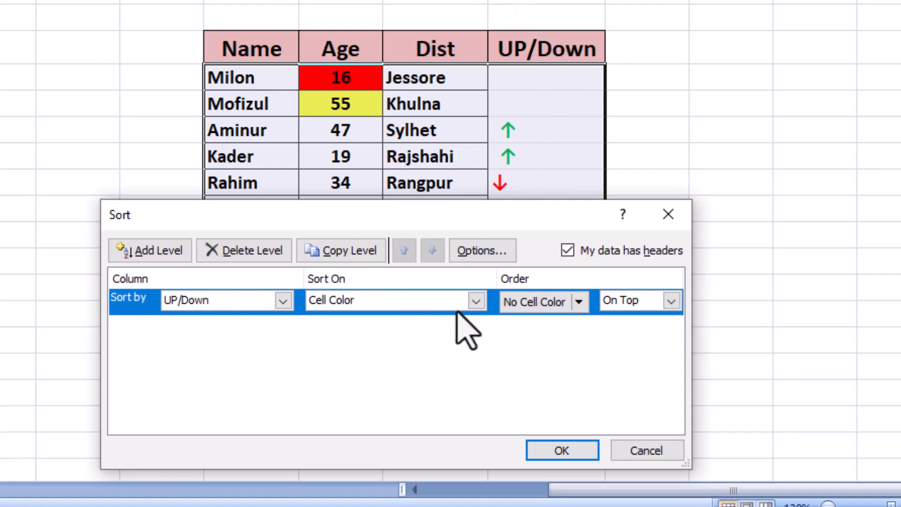
left_click(476, 300)
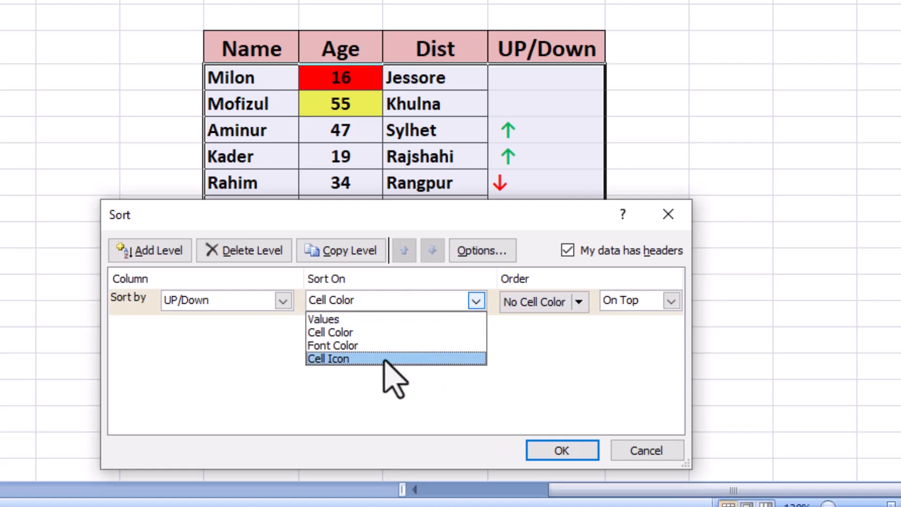
left_click(358, 347)
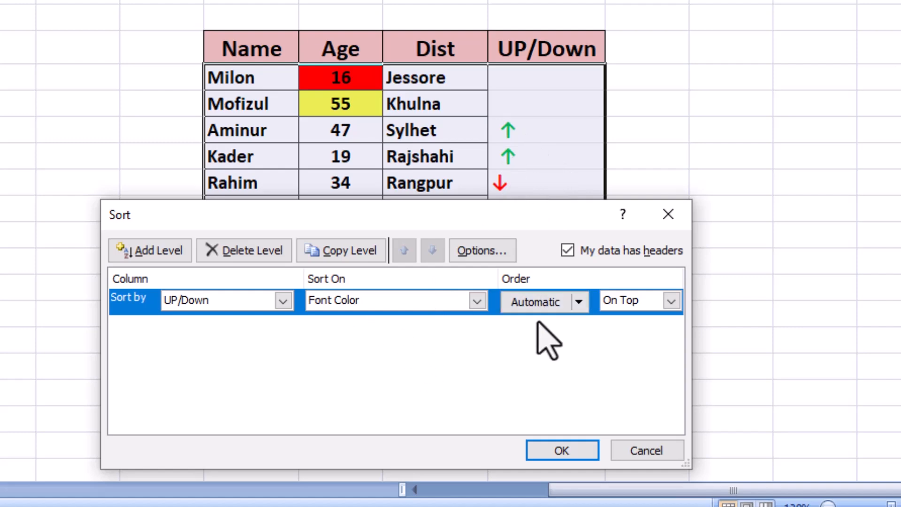
Set the UP/Down column's font color order to red On Top and apply the sort.
left_click(579, 302)
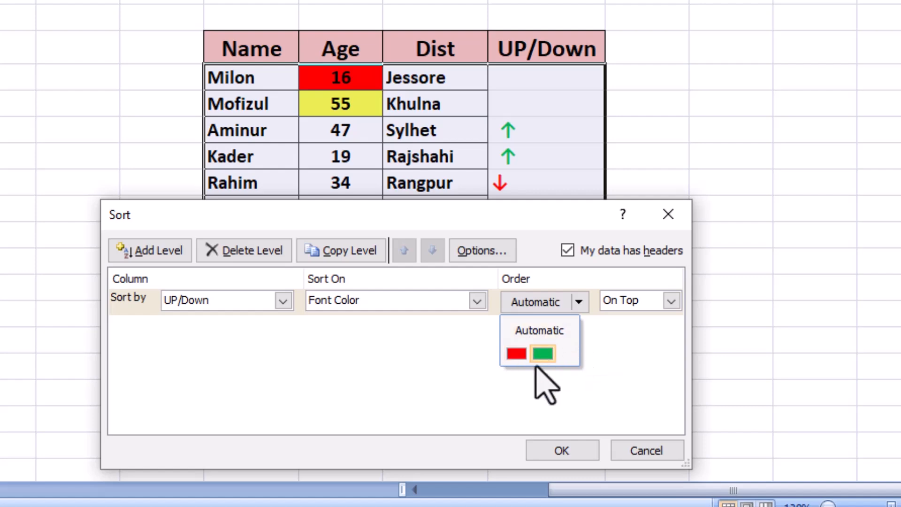
left_click(516, 353)
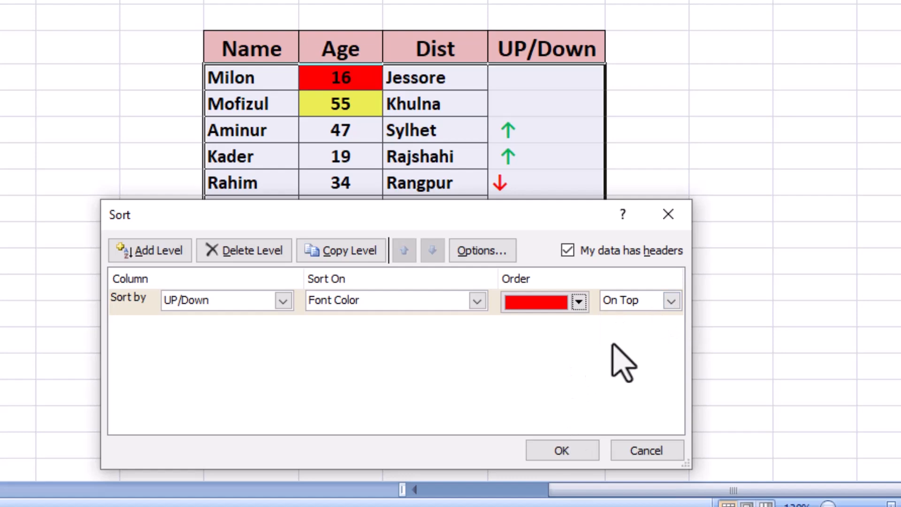
left_click(567, 452)
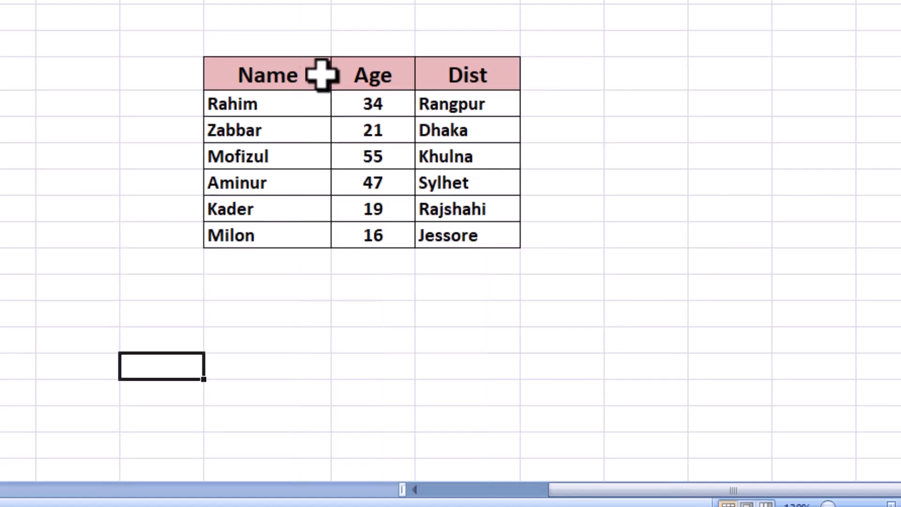
Sort the Name, Age and Dist table by the Name column from A to Z and undo that sort.
left_click(300, 75)
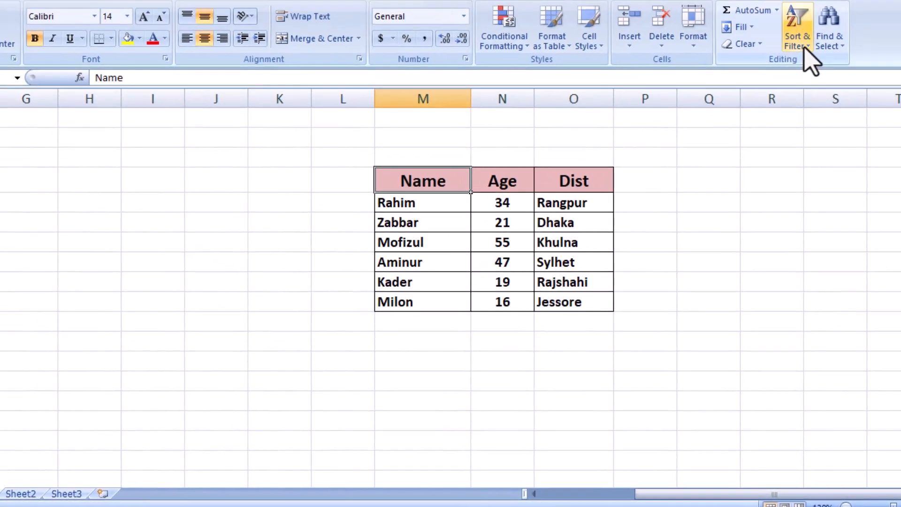
left_click(800, 42)
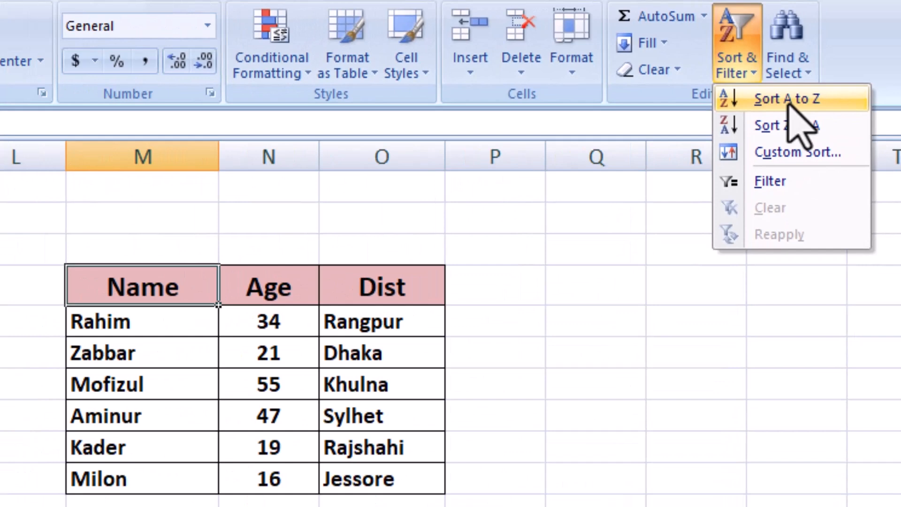
left_click(746, 155)
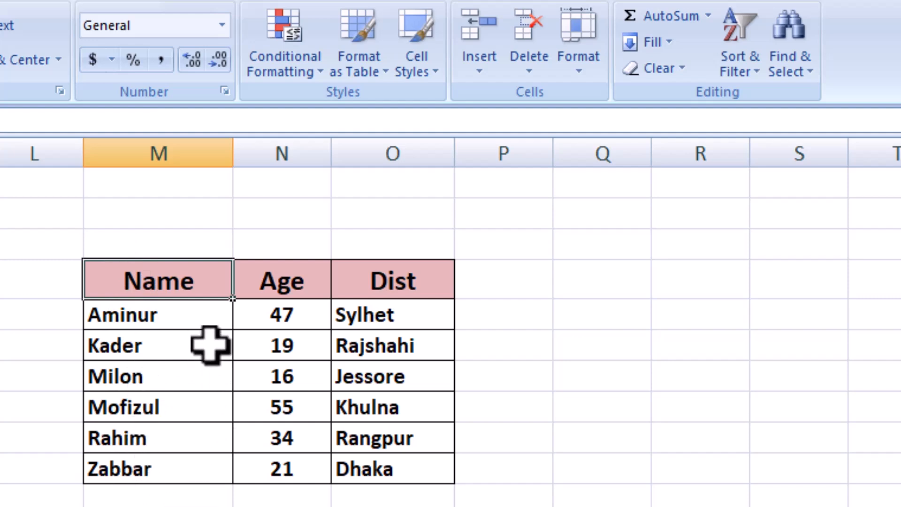
key("ctrl+z")
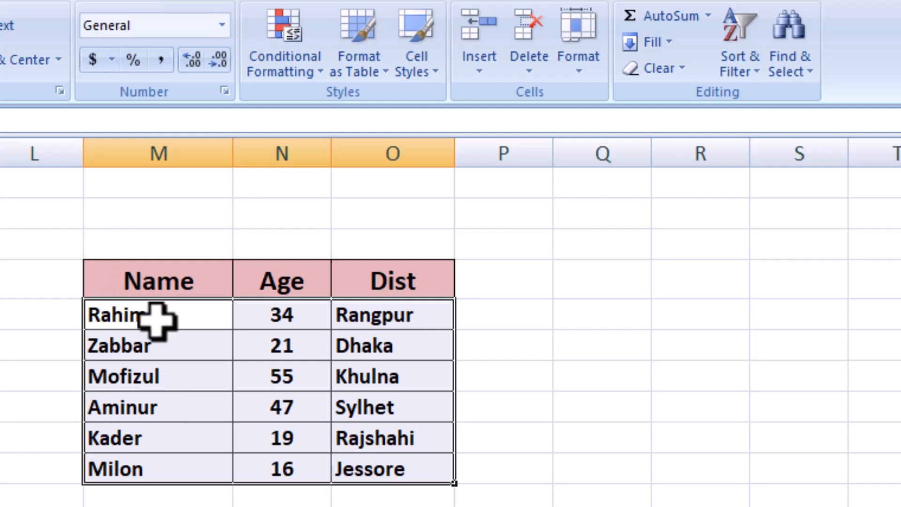
Sort the table by the Age column in ascending (A to Z) order and re-sort it in descending (Z to A) order.
left_click(302, 281)
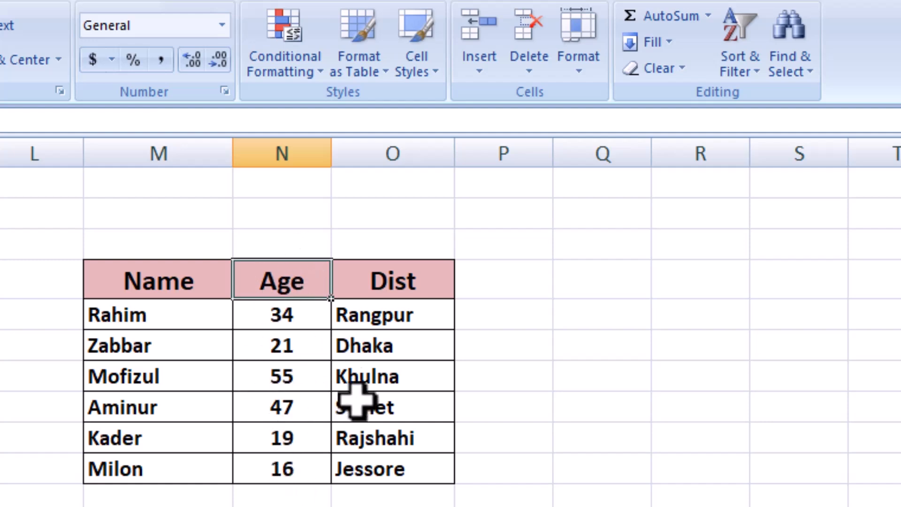
left_click(752, 75)
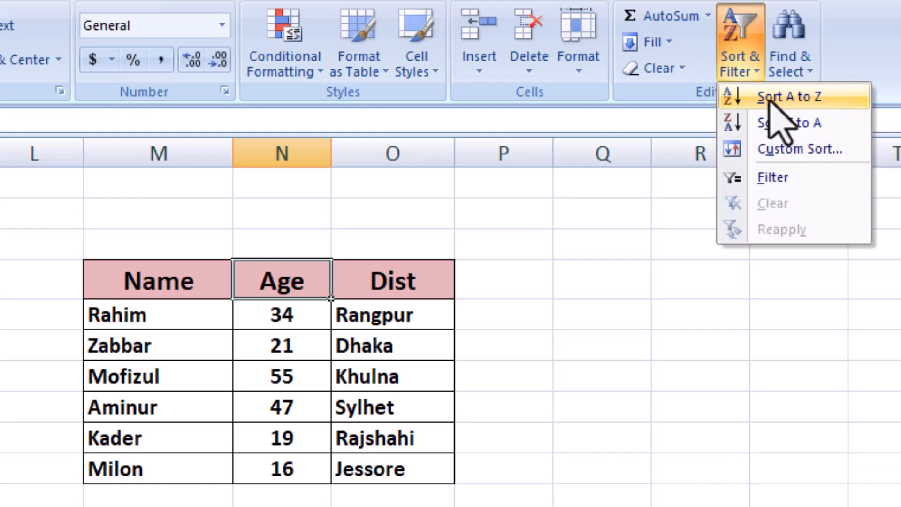
left_click(769, 98)
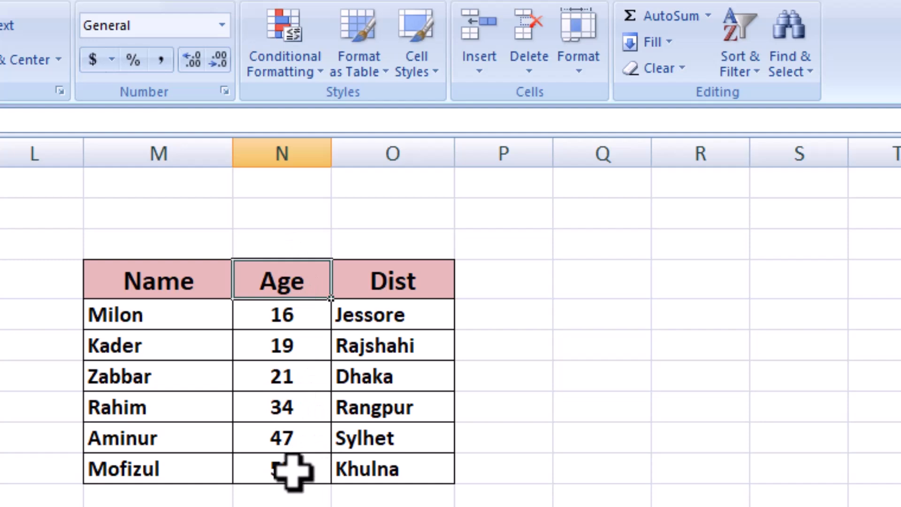
left_click(746, 71)
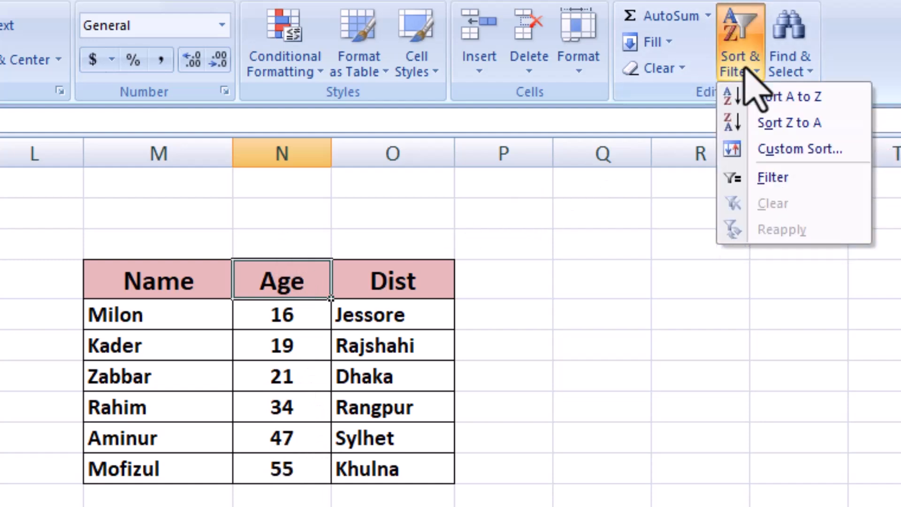
left_click(793, 123)
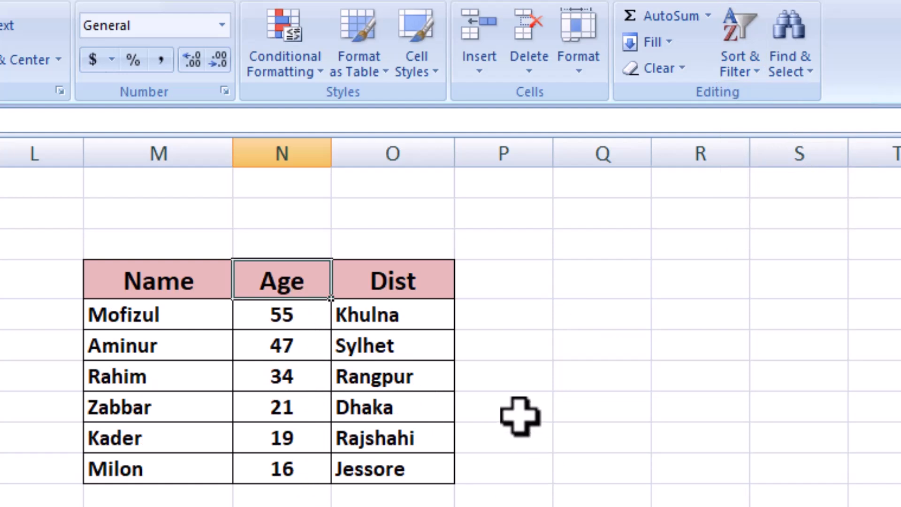
Sort the table by the Name column from Z to A and move the selection off the table.
left_click(185, 287)
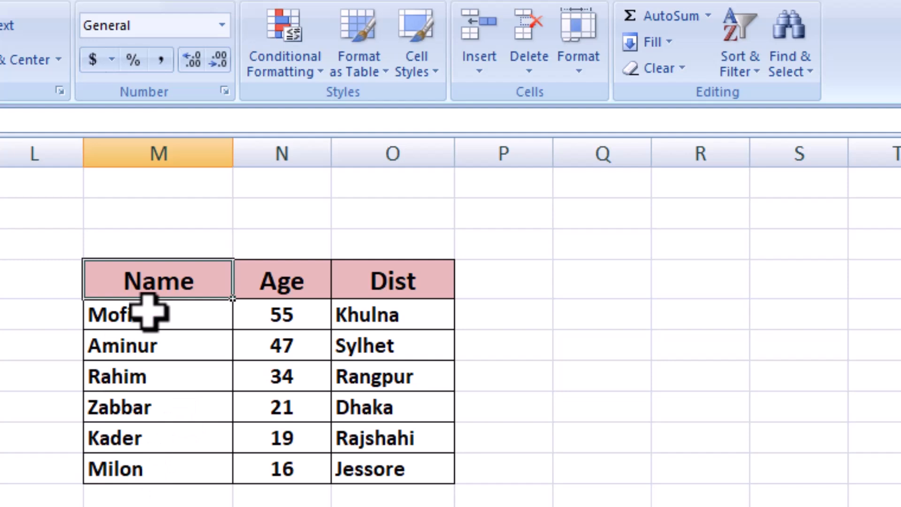
left_click(757, 71)
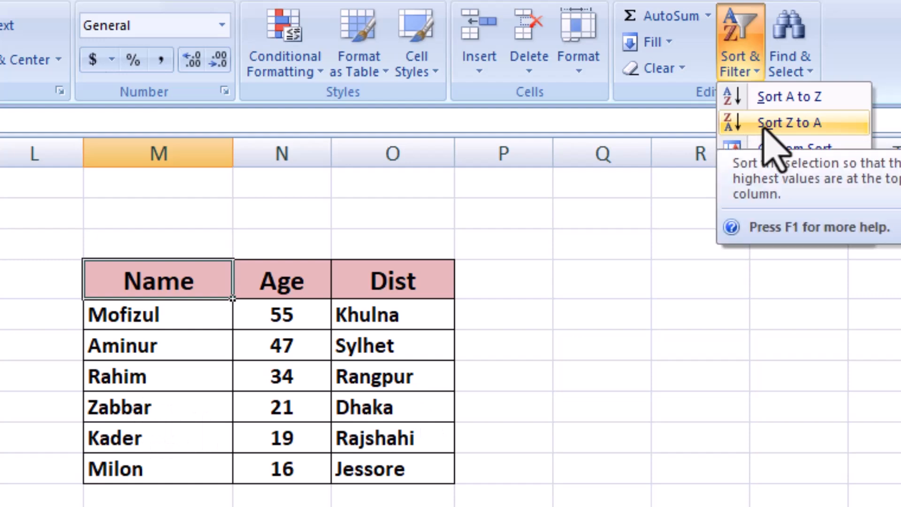
left_click(770, 126)
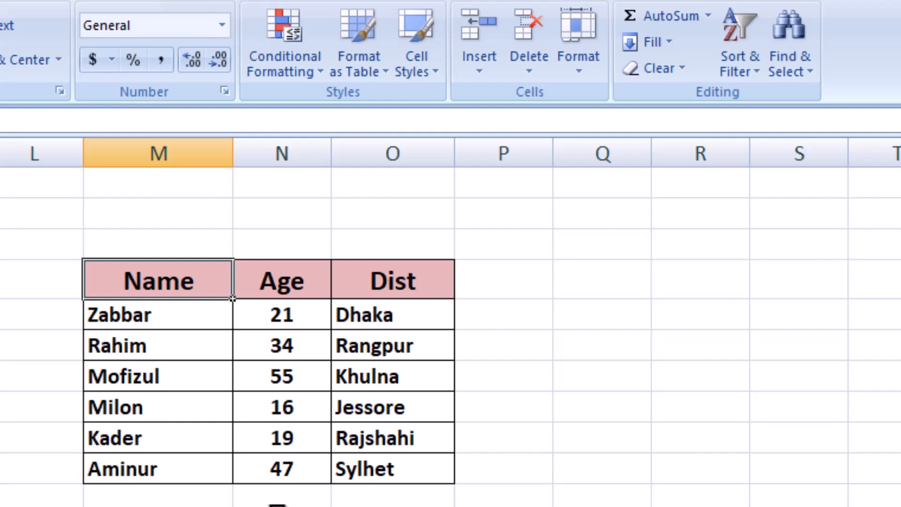
left_click(3, 314)
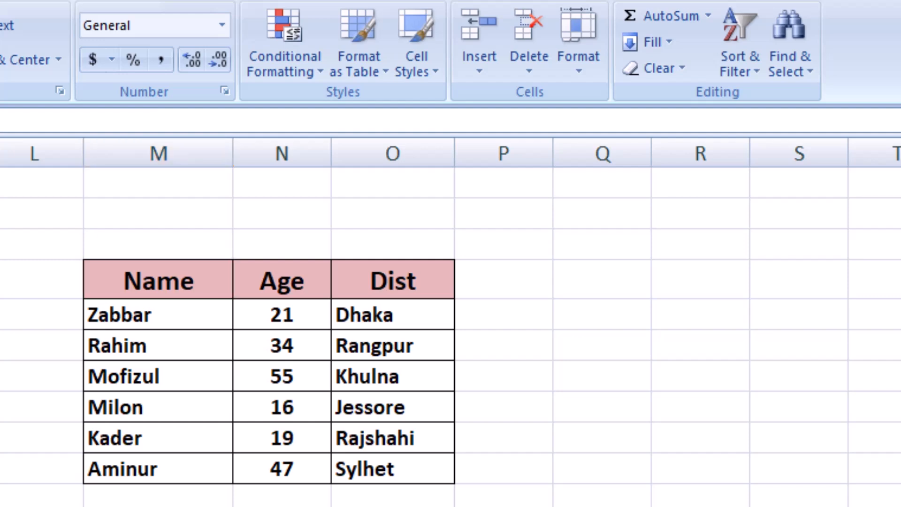